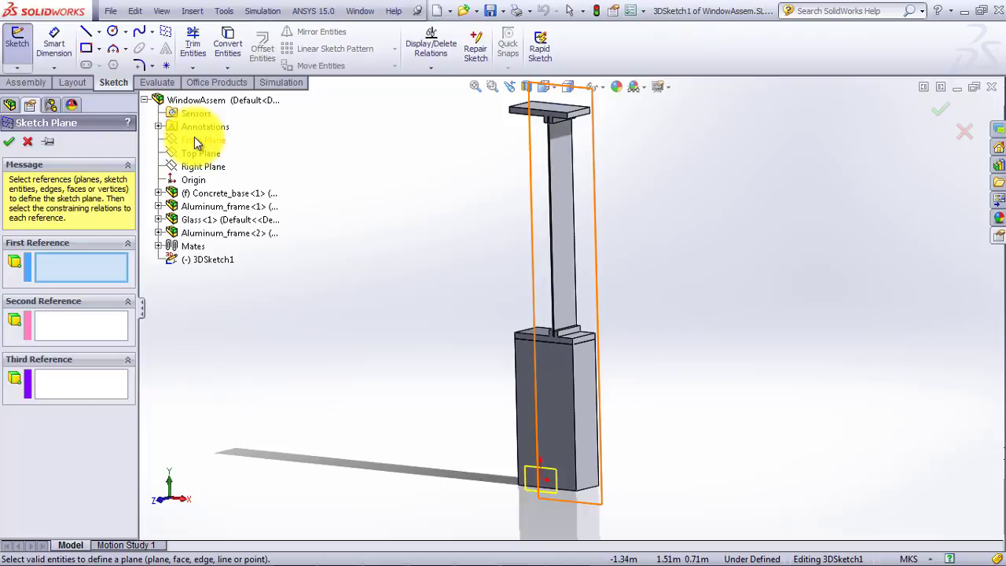
Create a 3D sketch plane offset 0.05 m from the Front Plane, inside the window assembly, and finish the 3D sketch
left_click(195, 139)
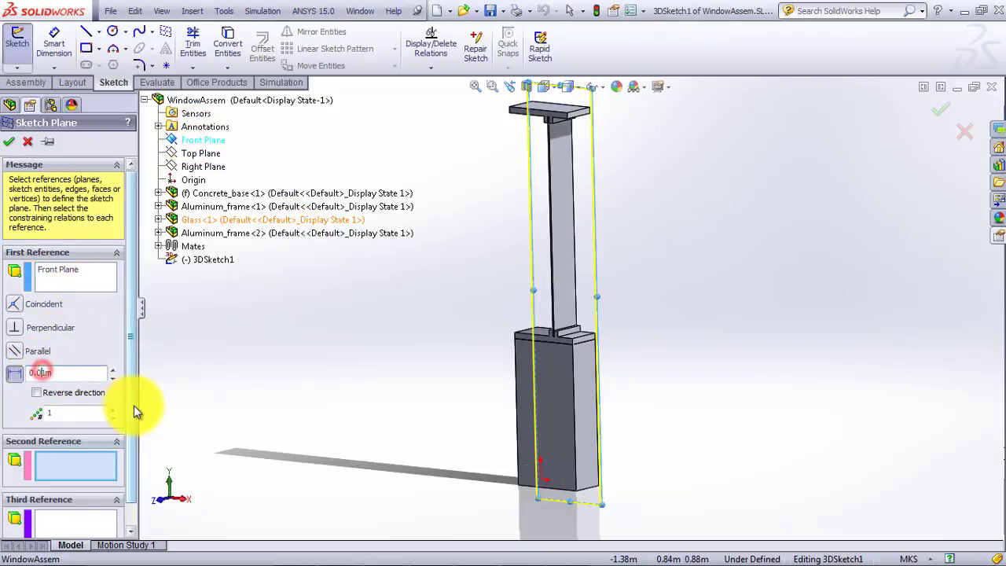
key("Delete")
type("5")
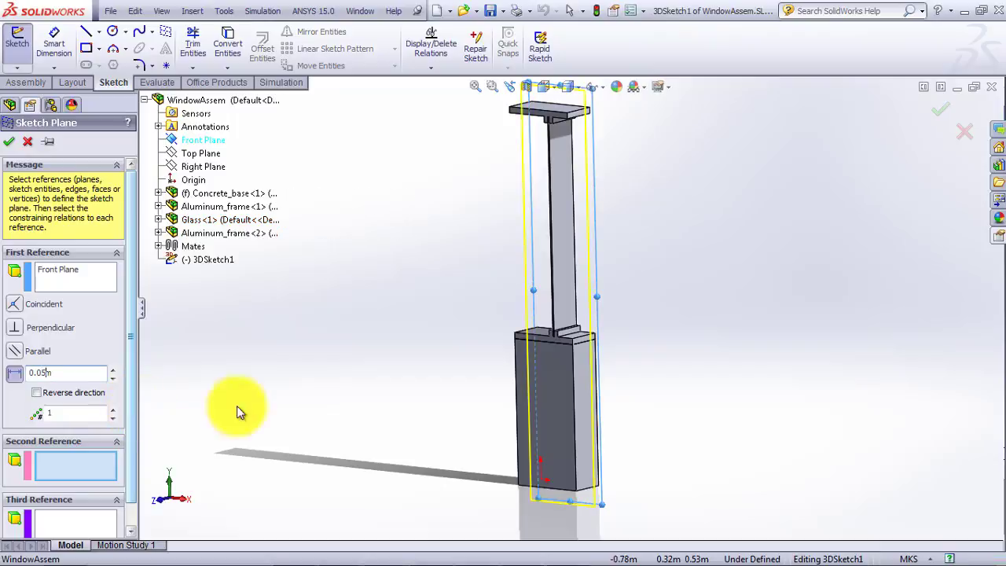
middle_click_drag(827, 342, 756, 342)
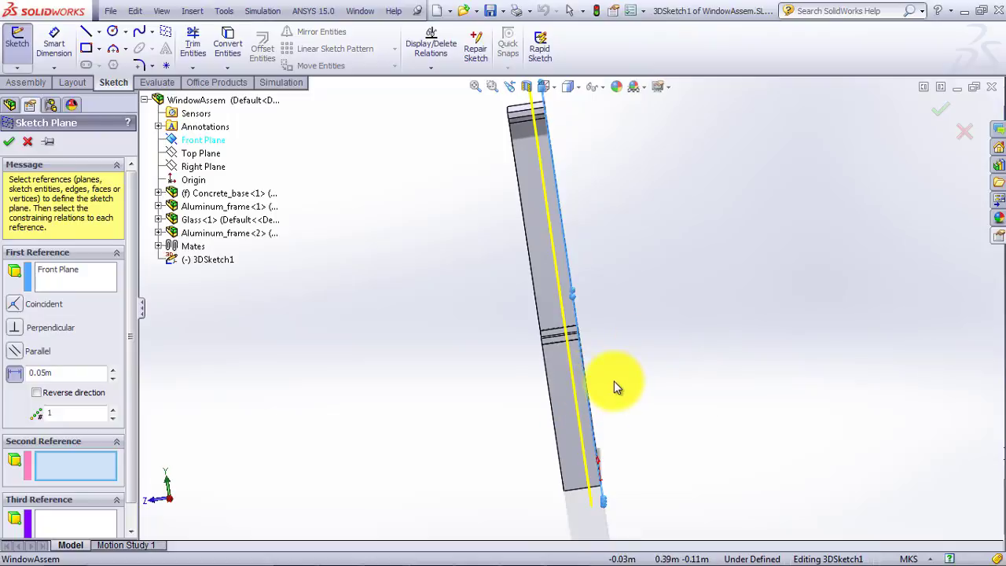
left_click(9, 142)
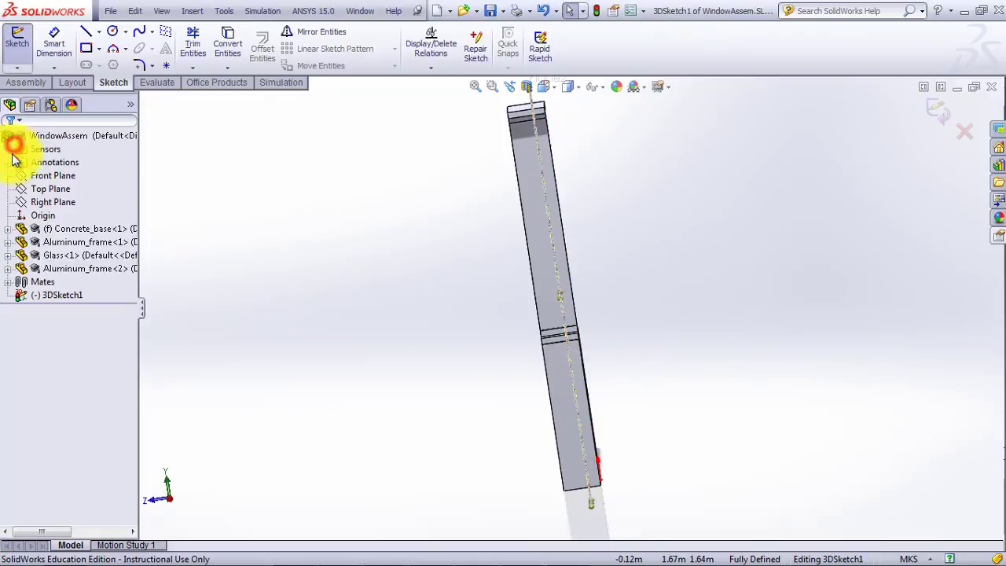
left_click(936, 111)
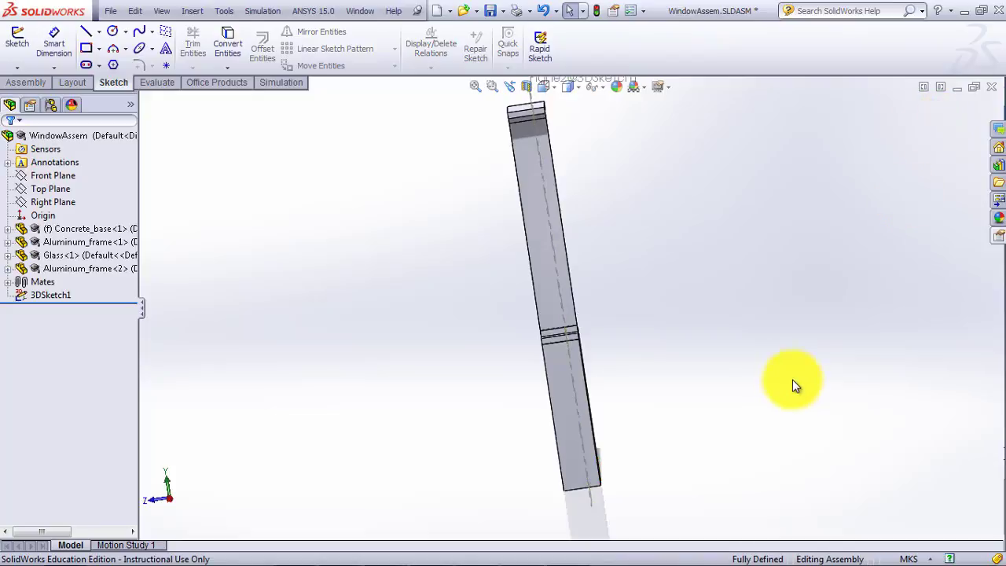
Sketch a corner rectangle on the new offset plane, large enough to enclose the whole window assembly
middle_click_drag(794, 385, 797, 364)
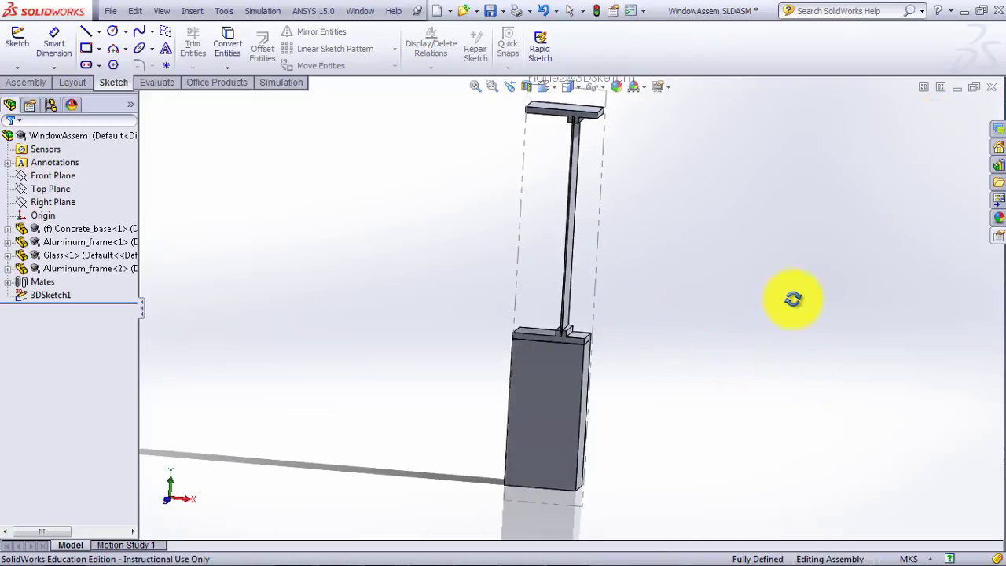
middle_click_drag(792, 299, 710, 308)
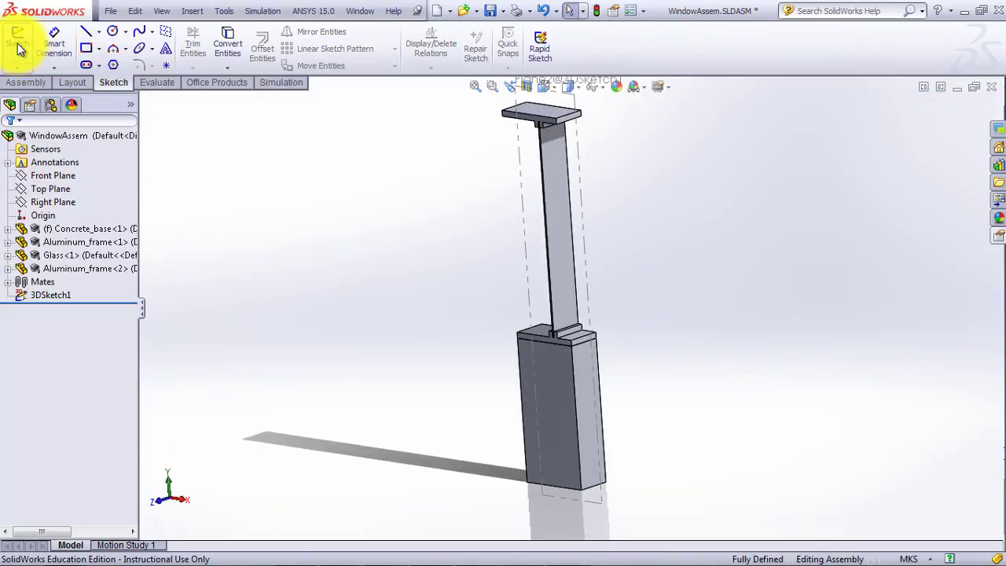
left_click(86, 48)
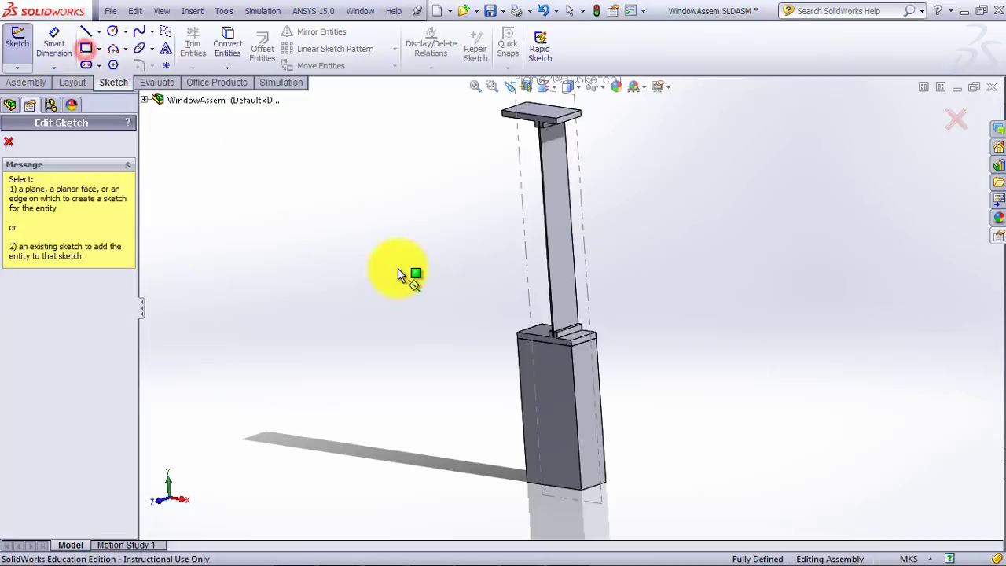
left_click(592, 274)
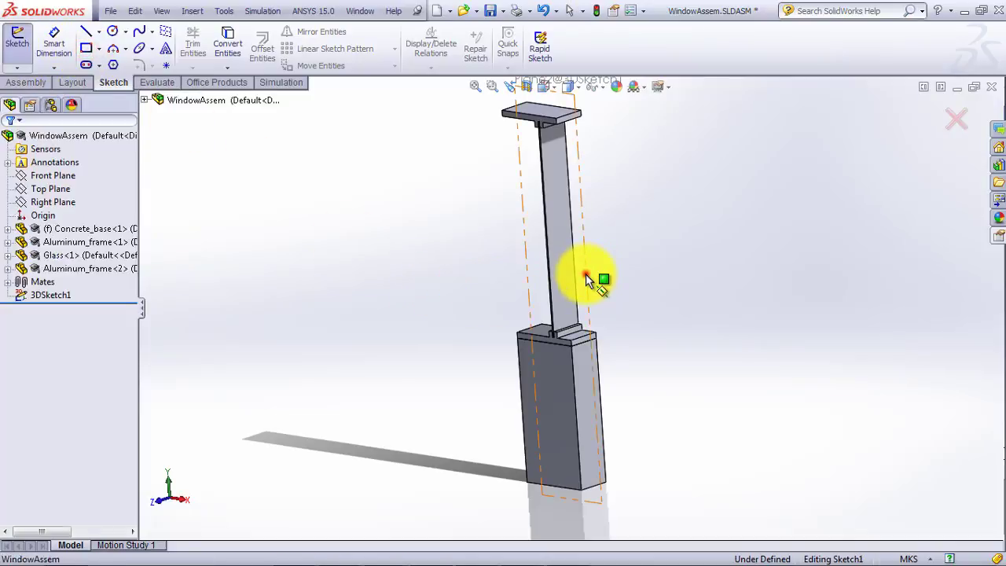
scroll(608, 305, "up", 5)
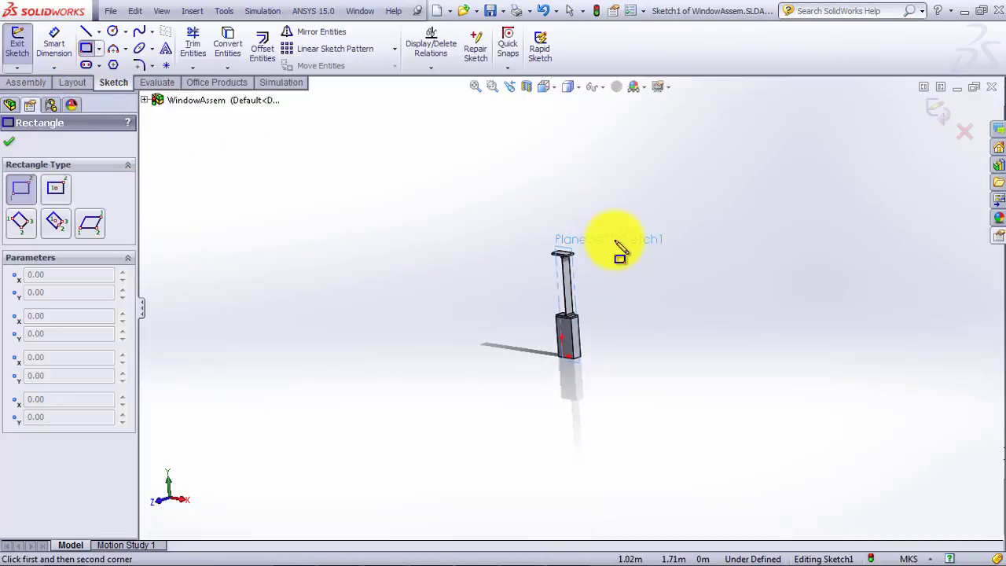
left_click(532, 233)
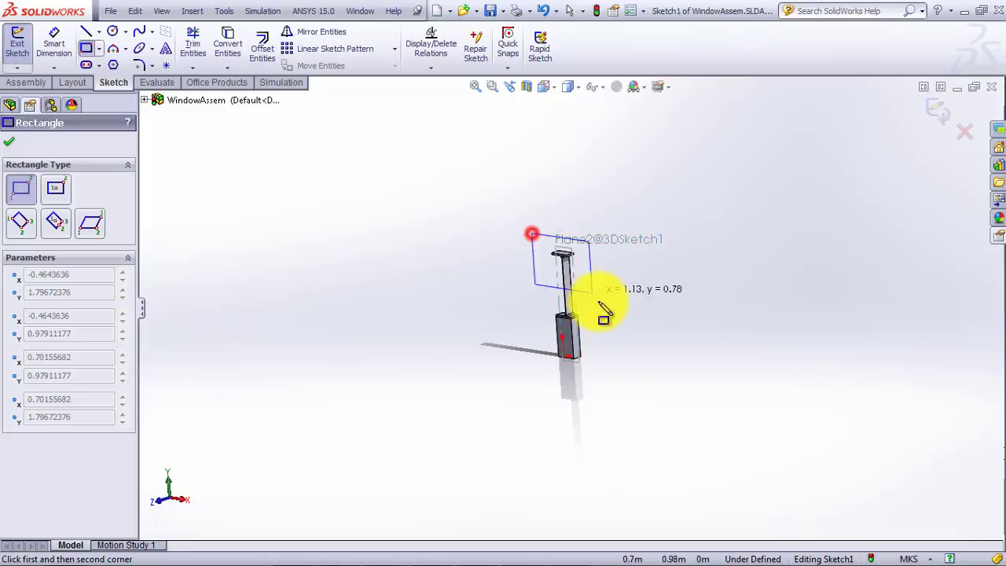
left_click(602, 376)
left_click(9, 141)
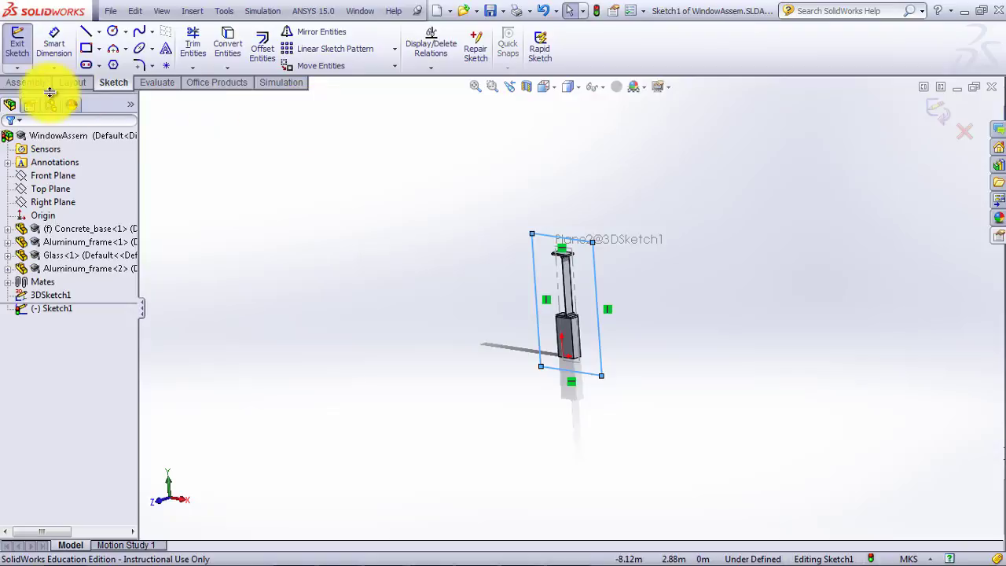
Make an extruded assembly cut from the rectangle sketch, Through All in the reversed direction, leaving only the thin slice behind the plane
left_click(26, 82)
left_click(343, 71)
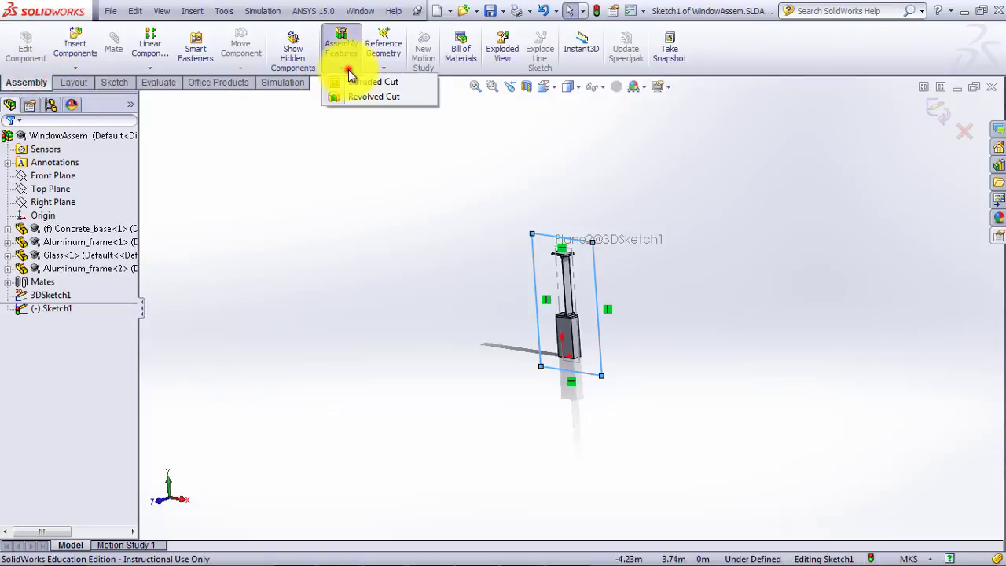
left_click(360, 85)
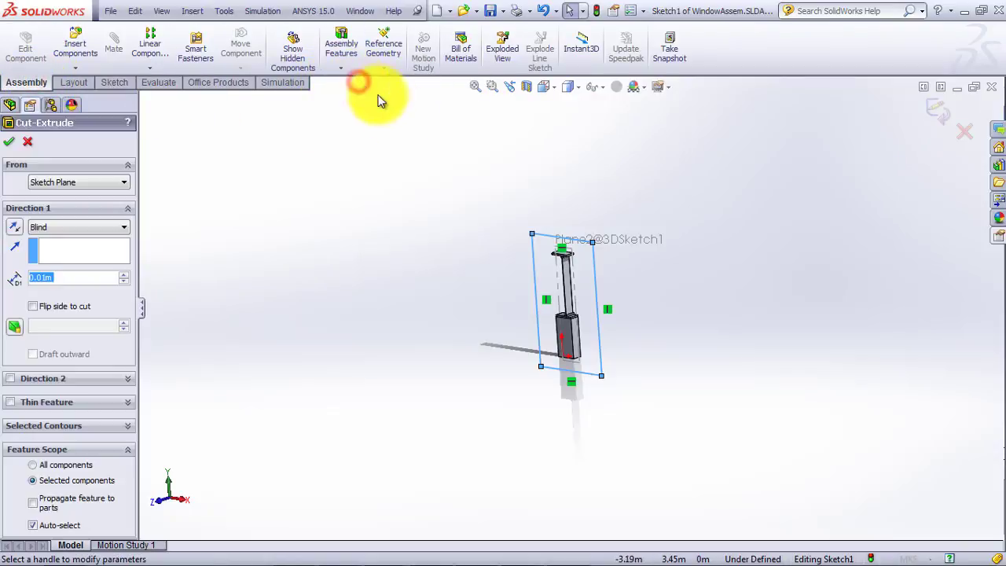
middle_click_drag(703, 325, 646, 312)
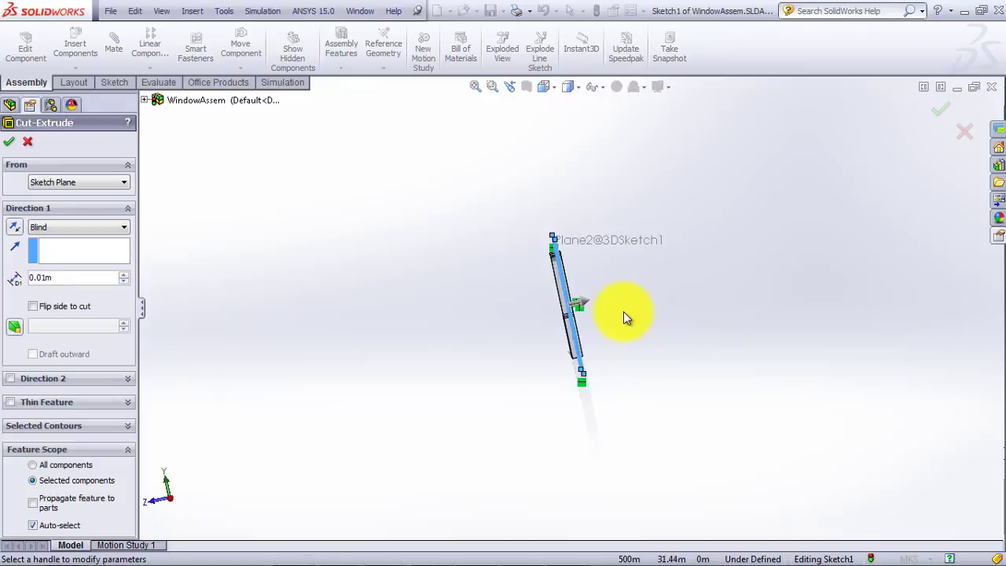
scroll(529, 307, "down", 8)
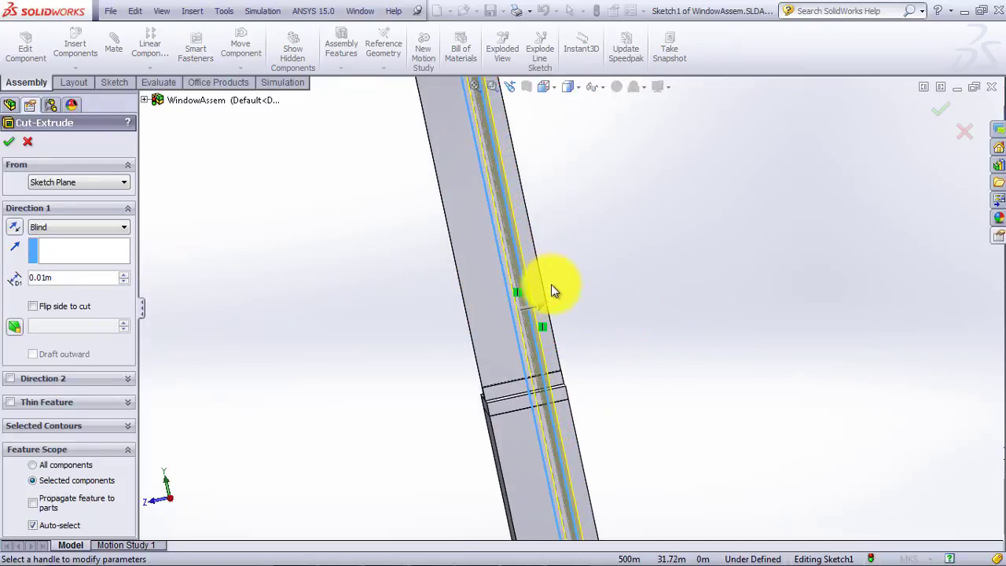
left_click(16, 227)
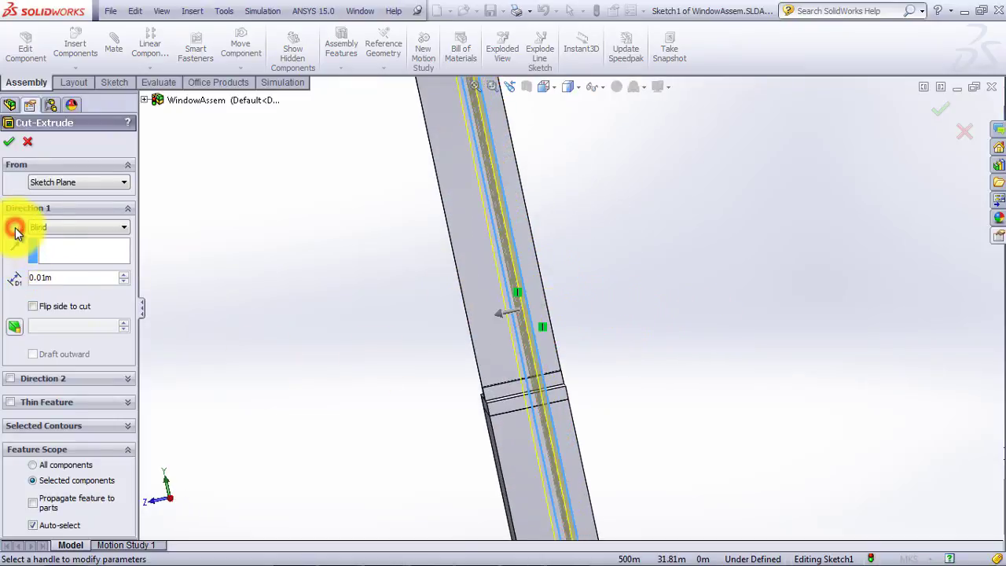
left_click(70, 227)
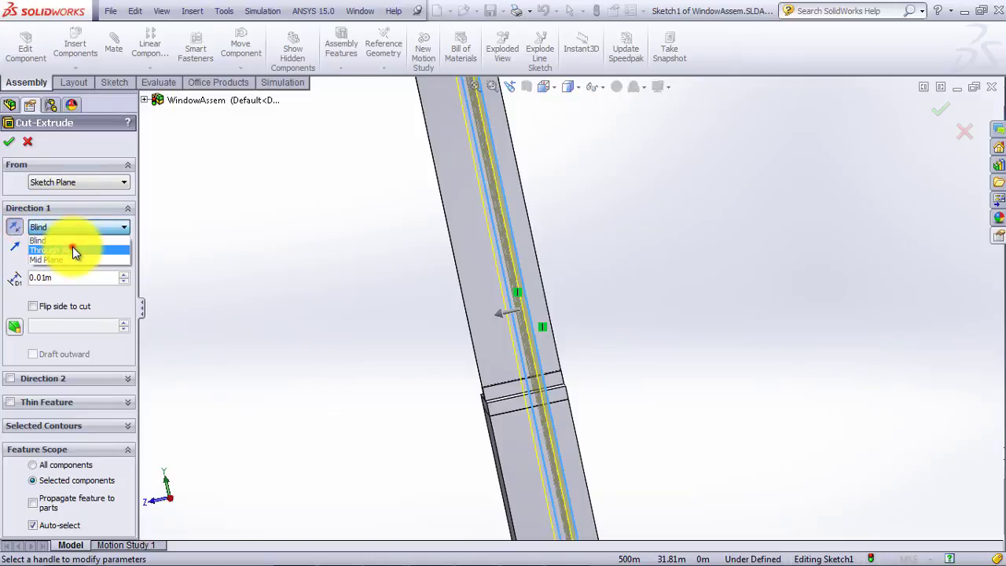
left_click(72, 246)
left_click(8, 144)
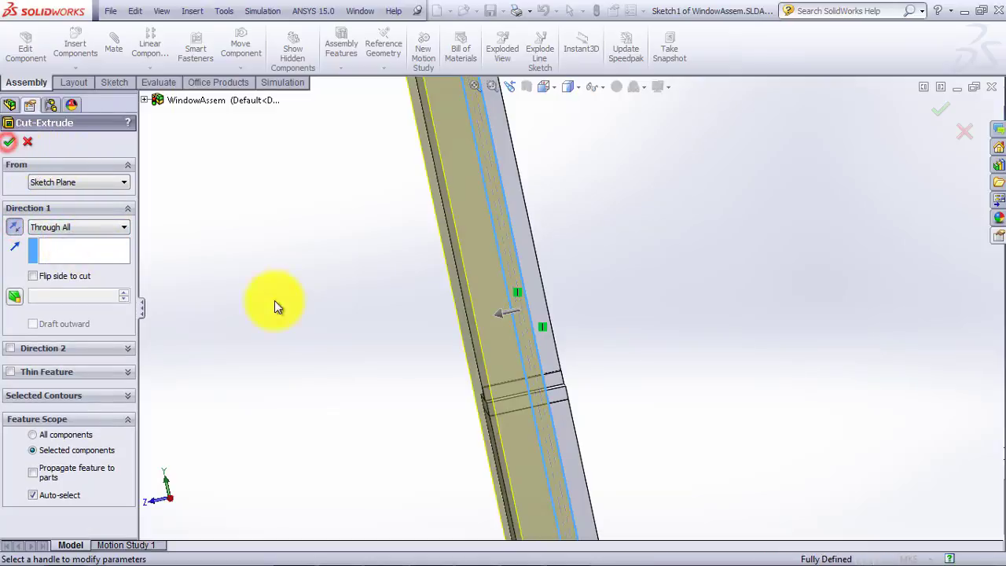
middle_click_drag(657, 406, 755, 389)
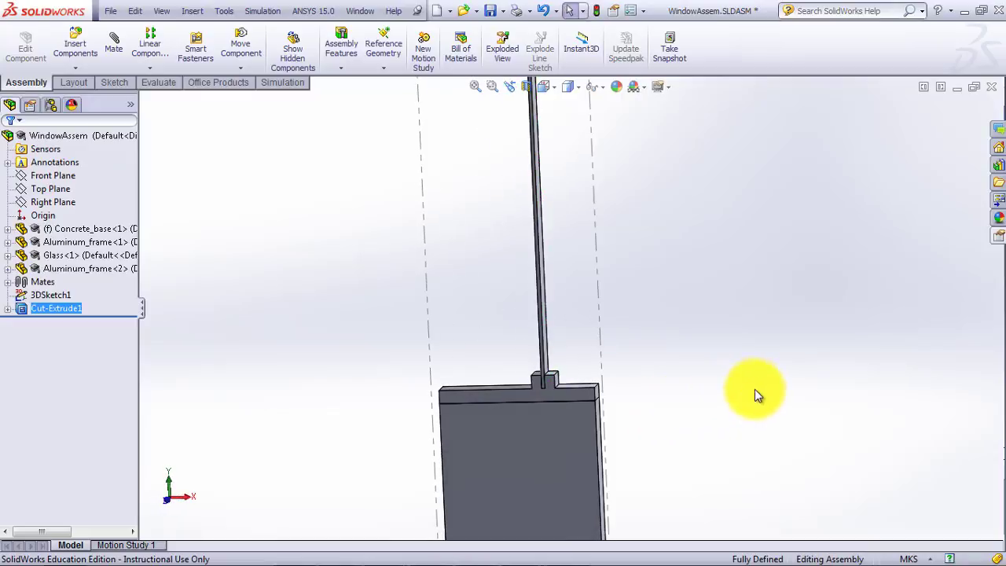
scroll(751, 382, "up", 4)
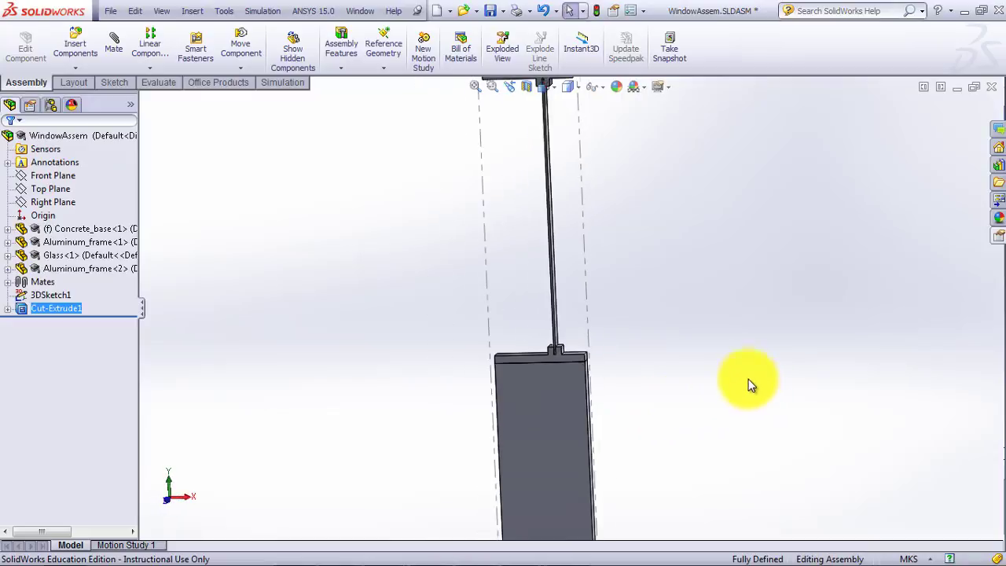
Save the assembly and export a STEP AP203 copy, replacing the existing WindowAssem.STEP
left_click(492, 12)
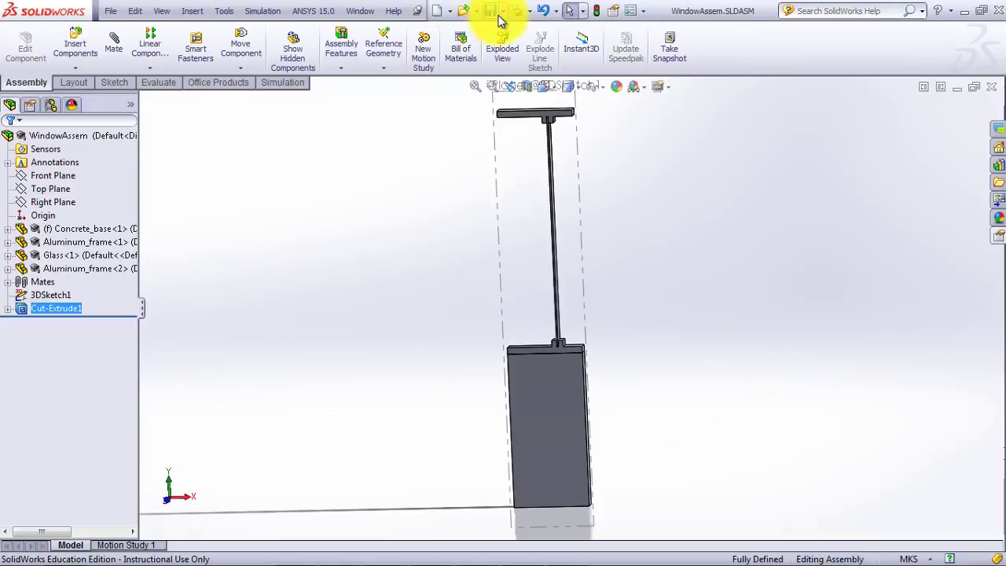
left_click(503, 11)
left_click(527, 45)
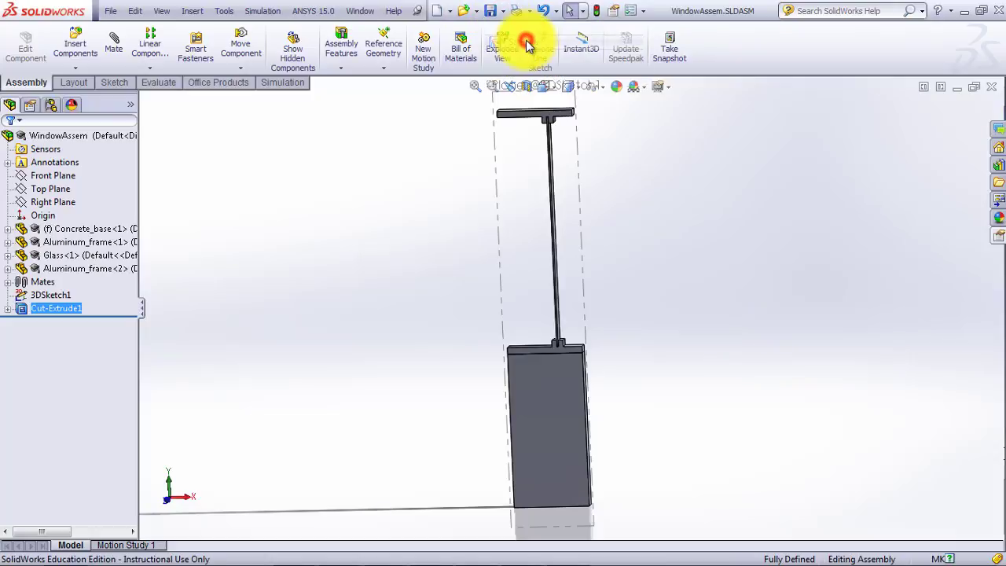
left_click(425, 353)
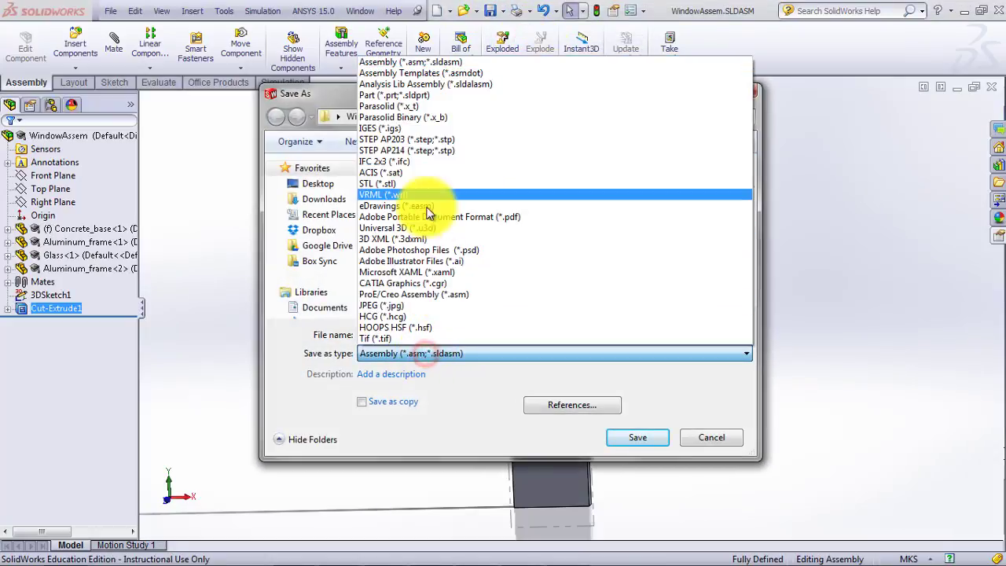
left_click(427, 139)
left_click(429, 201)
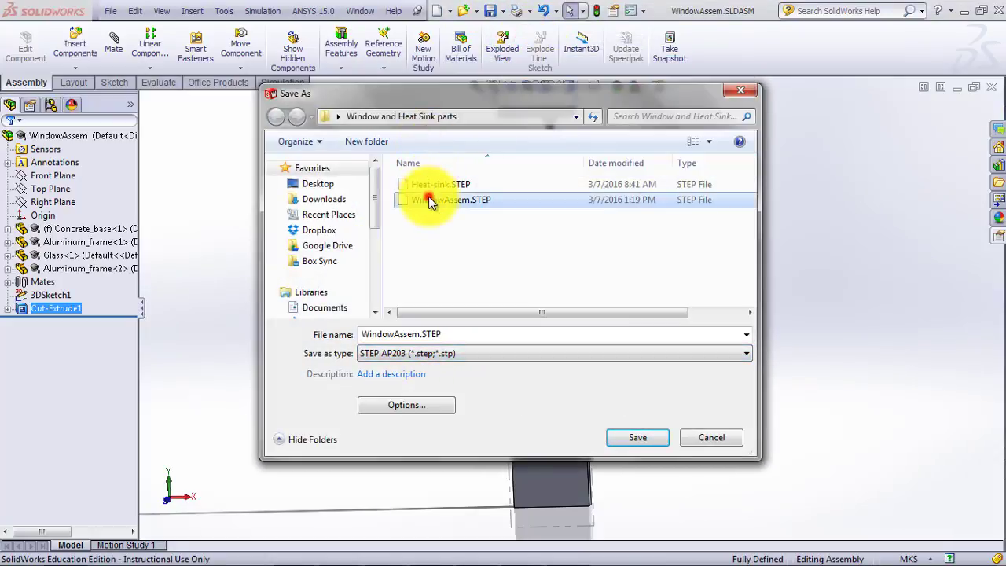
left_click(636, 438)
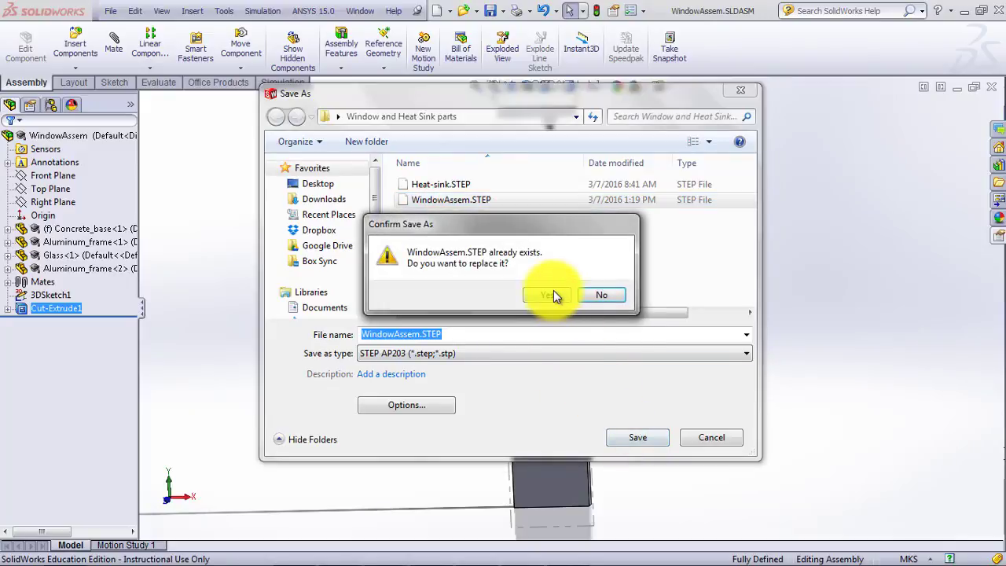
left_click(553, 295)
Switch to ANSYS Mechanical, update the steady-state thermal model's geometry from source, and fit the whole window model in view
mouse_move(421, 562)
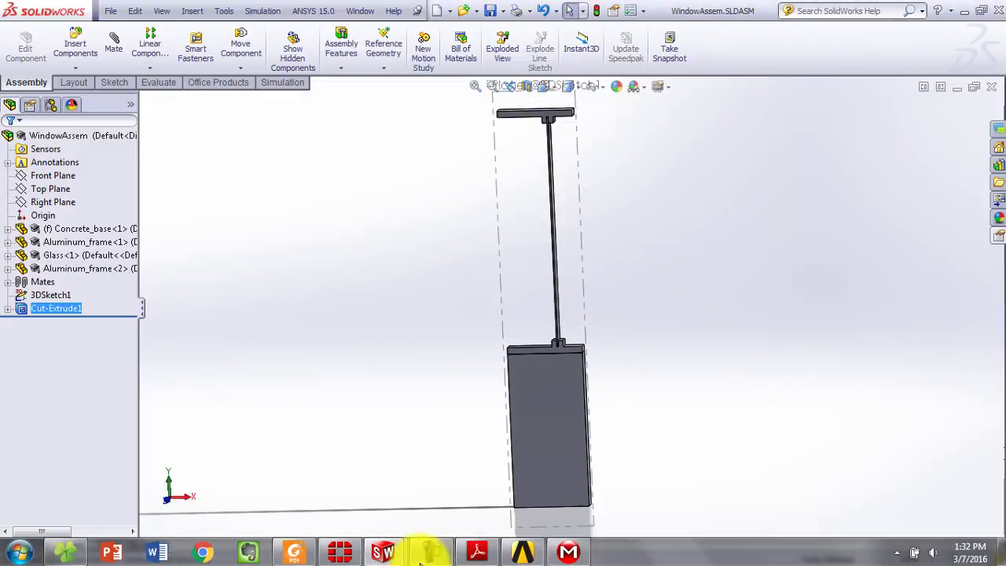
left_click(523, 552)
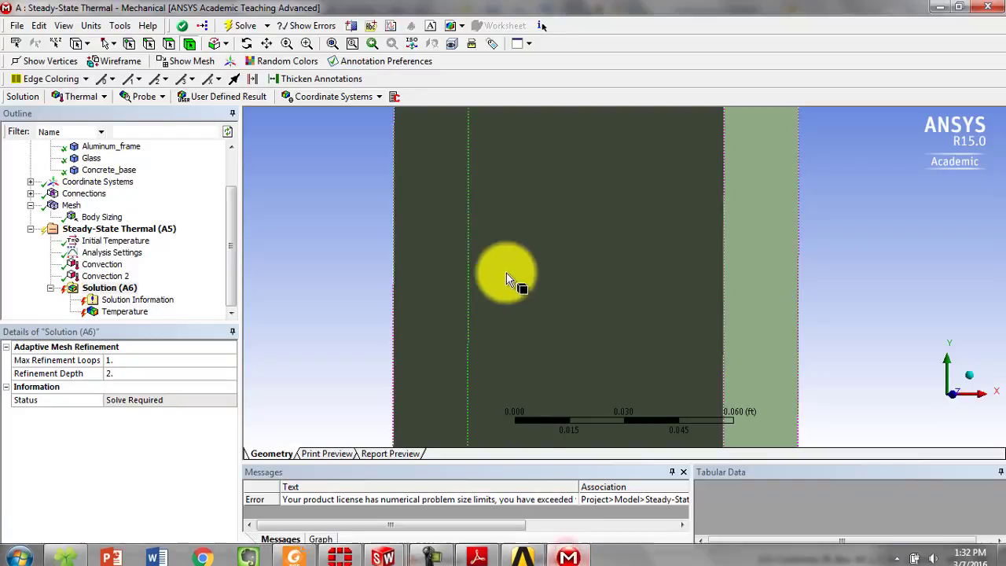
left_click(229, 157)
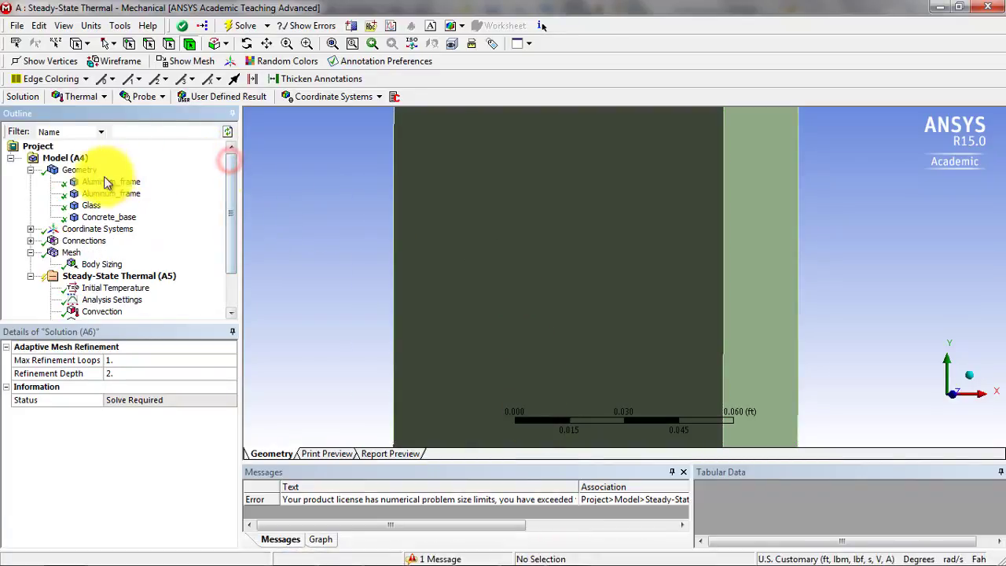
right_click(79, 170)
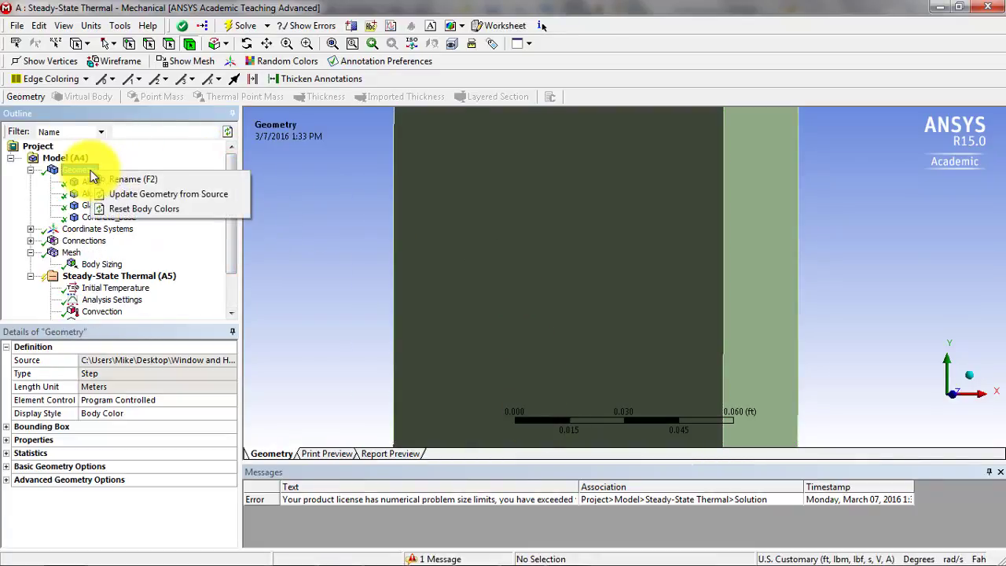
left_click(146, 196)
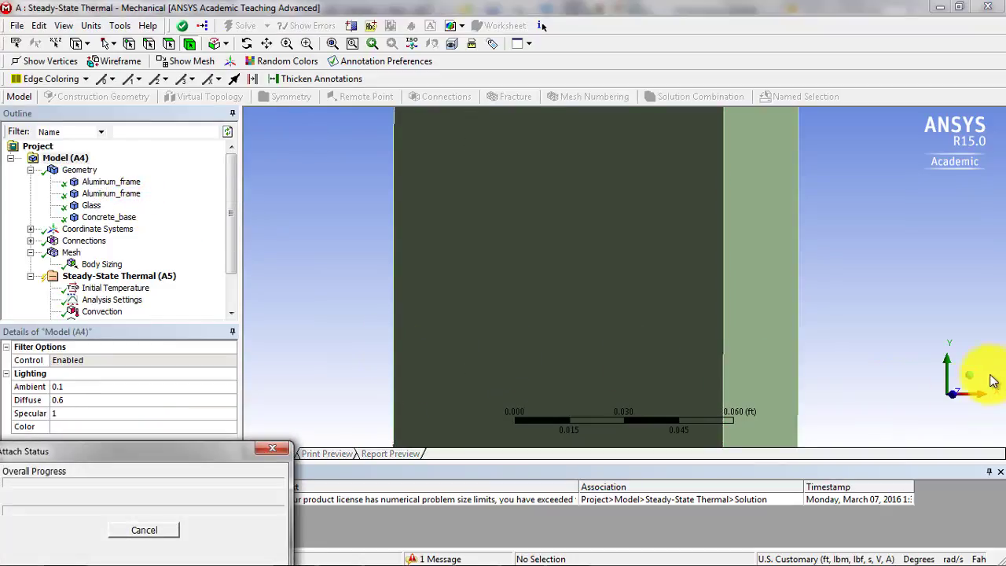
right_click(537, 179)
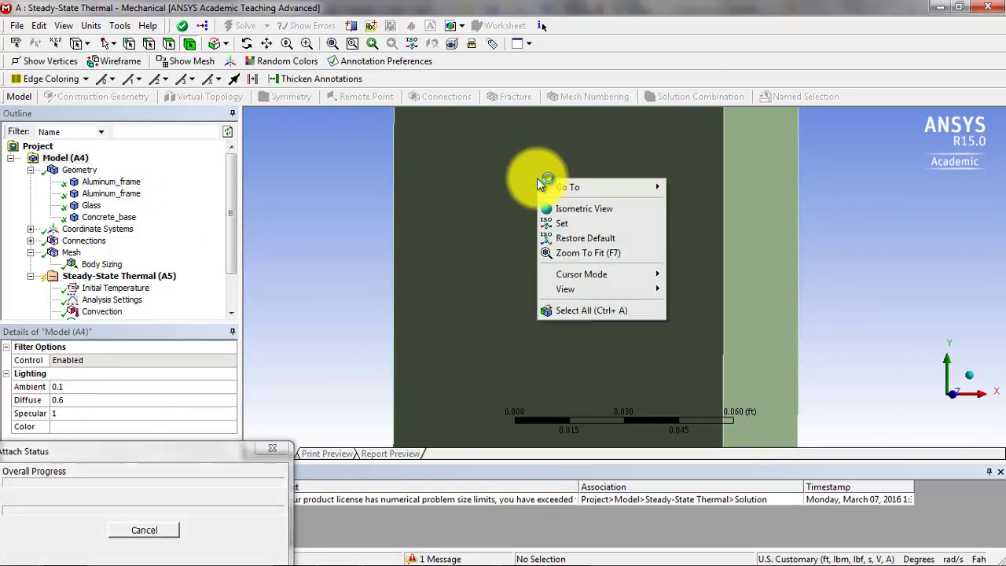
left_click(590, 254)
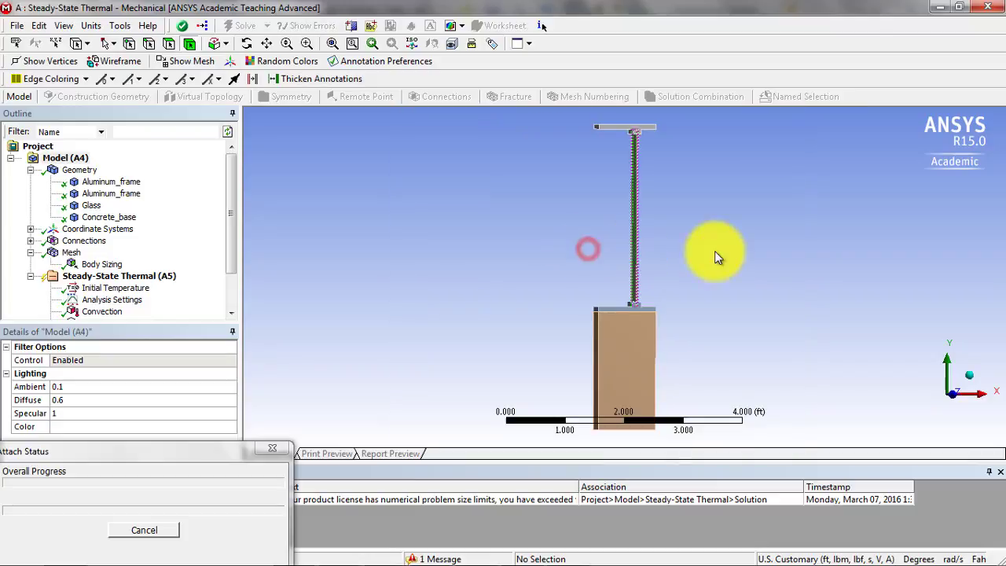
middle_click_drag(768, 251, 861, 263)
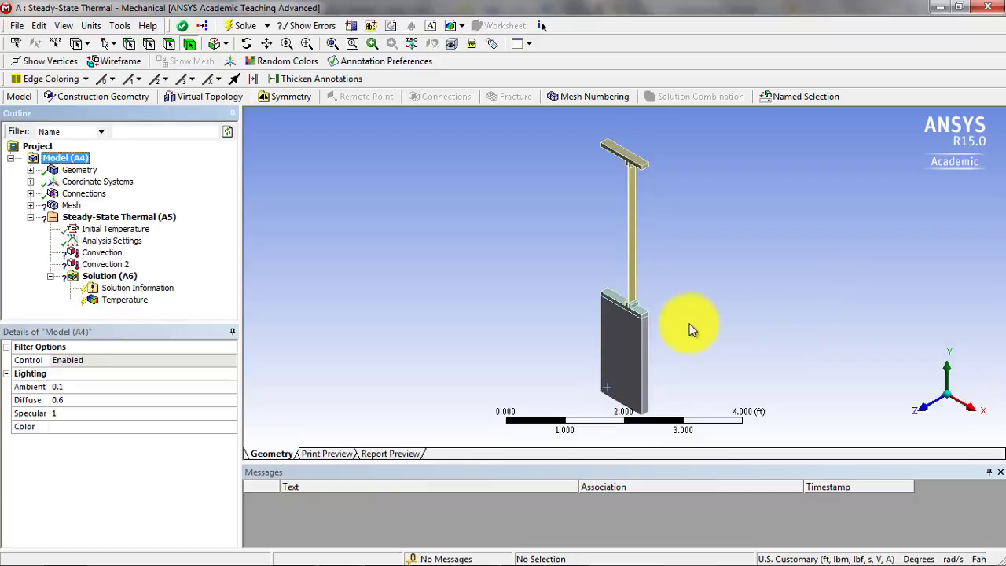
middle_click_drag(669, 333, 761, 334)
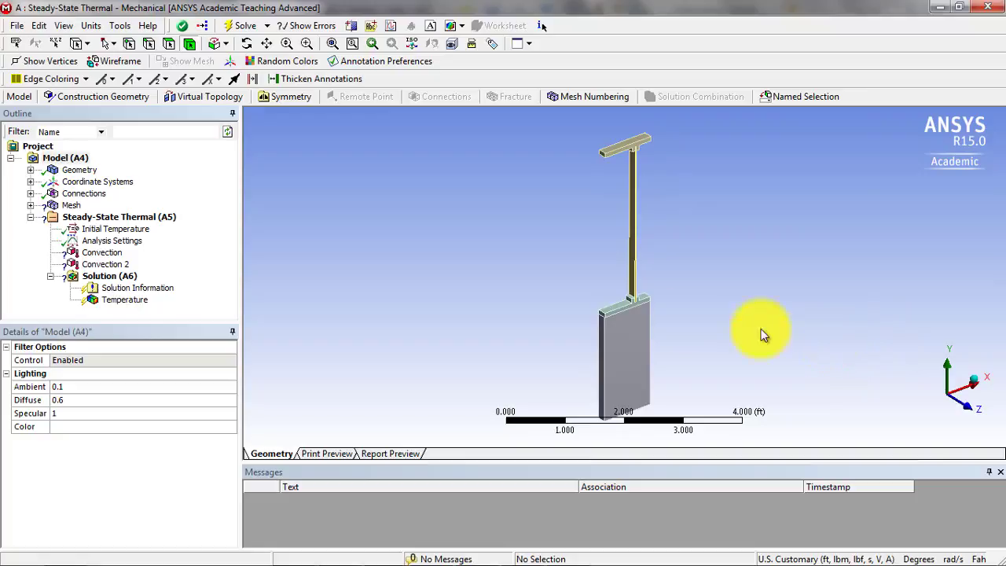
Expand the geometry bodies and assign Aluminum Alloy as the material of the Aluminum_frame body
left_click(31, 170)
left_click(100, 183)
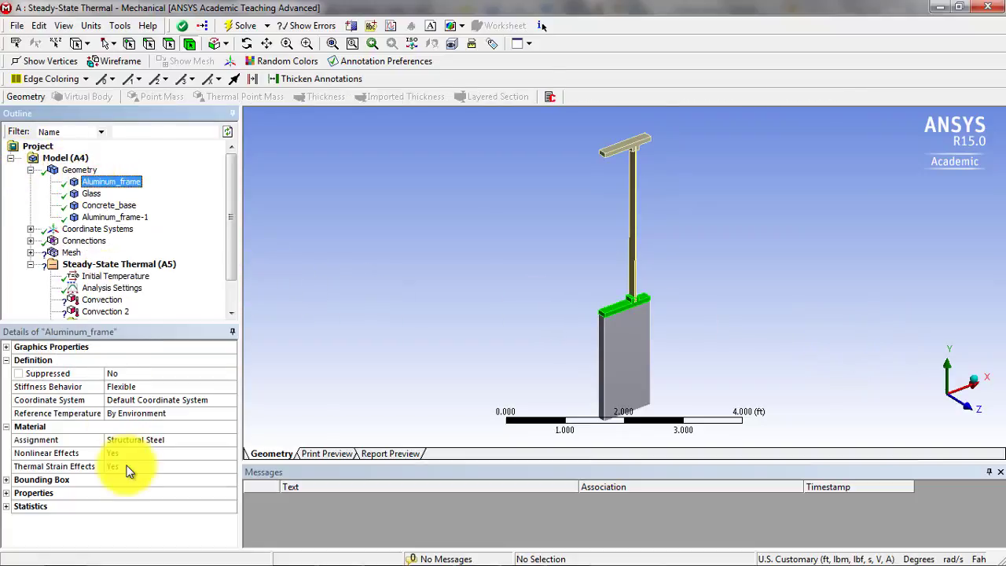
left_click(135, 440)
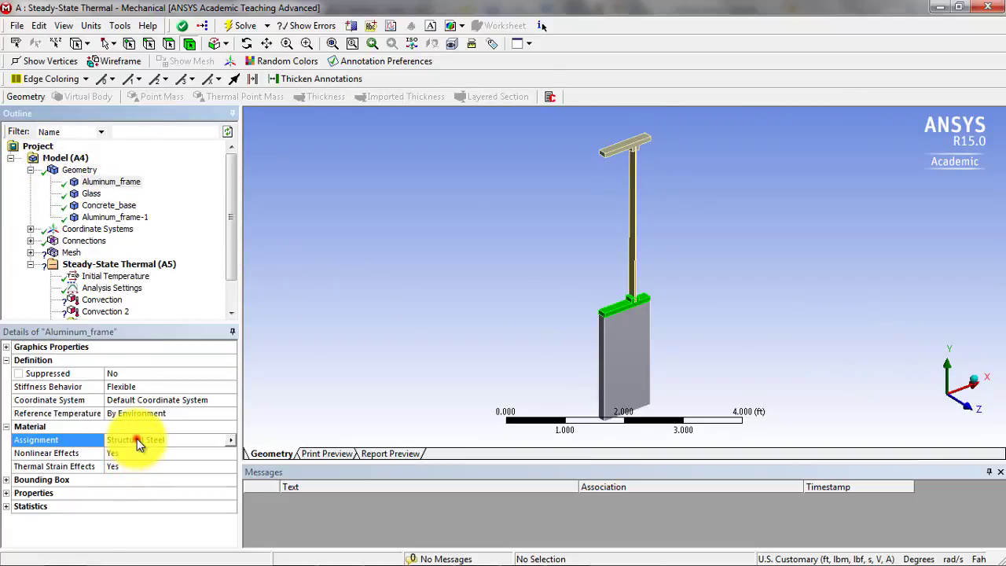
left_click(229, 441)
left_click(269, 501)
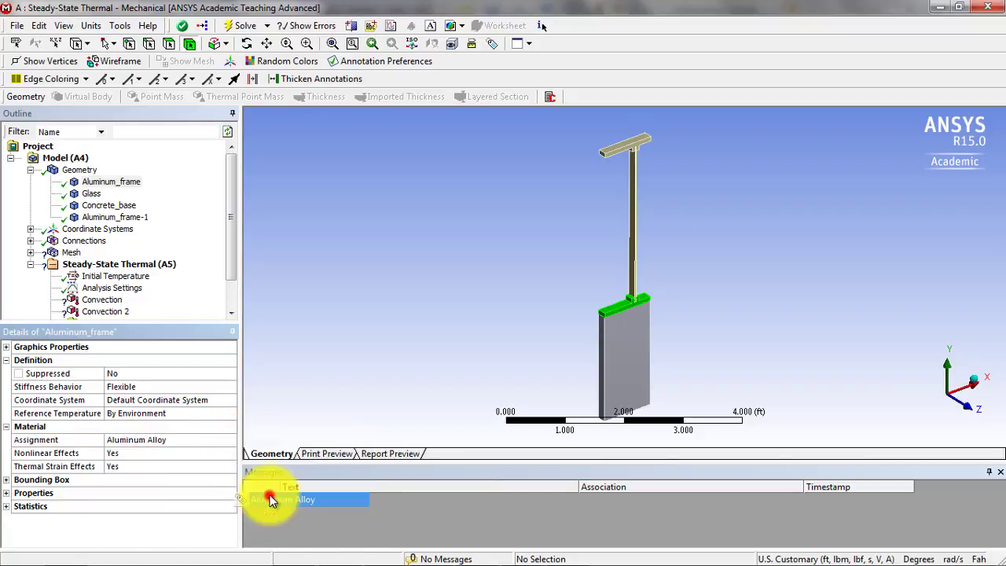
Assign the Glass material to the Glass body
left_click(91, 193)
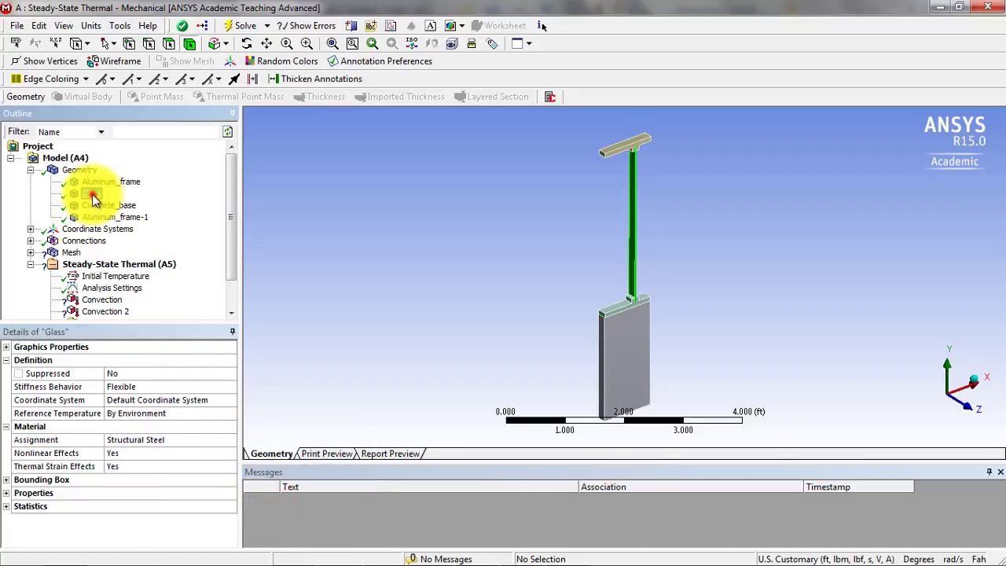
left_click(193, 439)
left_click(229, 441)
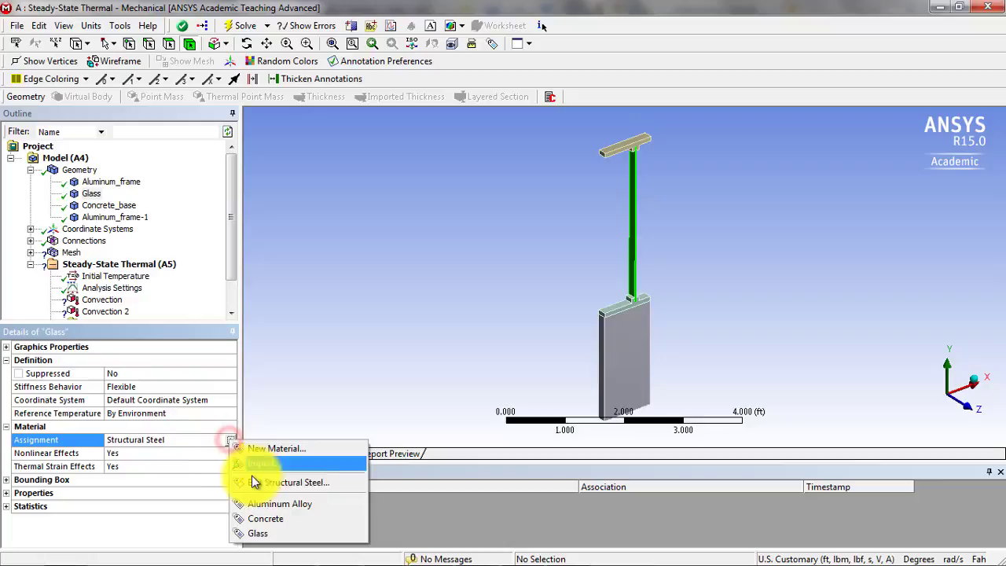
left_click(263, 531)
Assign the Concrete material to the Concrete_base body
left_click(108, 205)
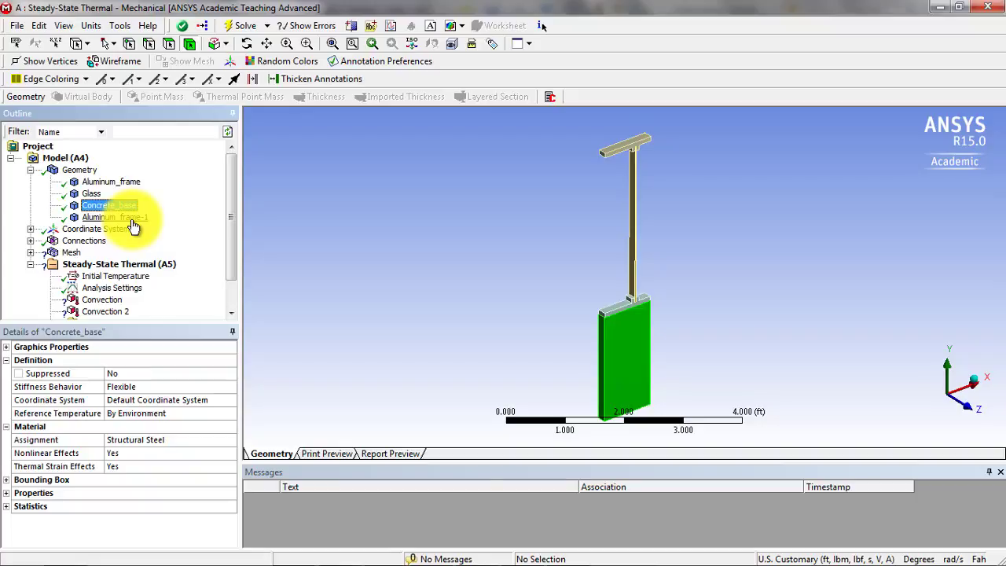
left_click(160, 439)
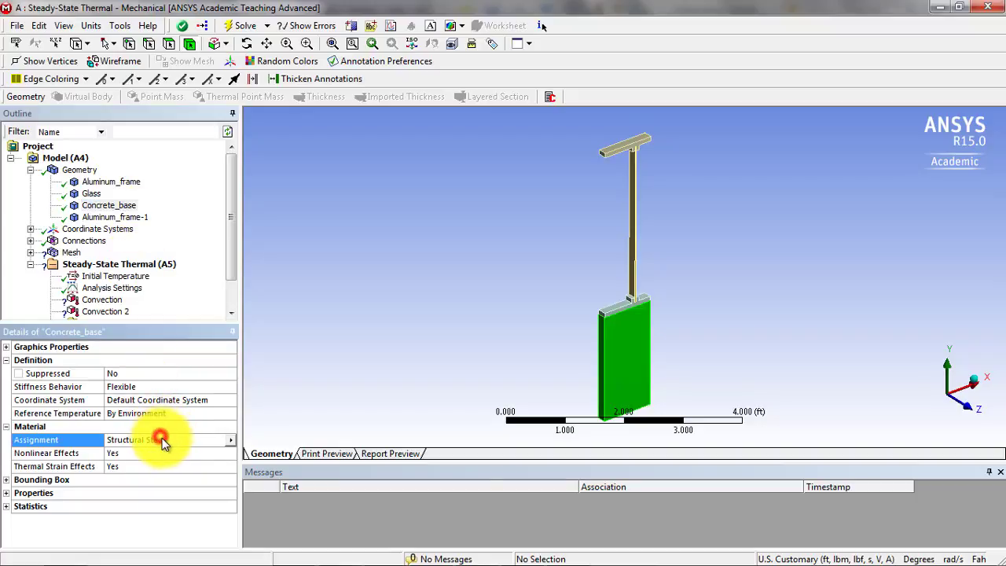
left_click(226, 436)
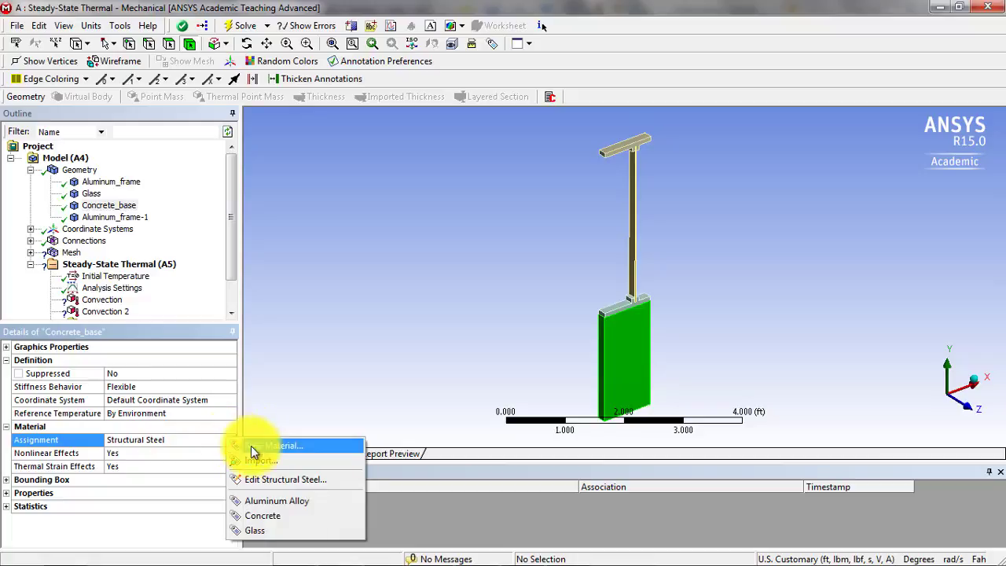
left_click(258, 513)
Assign Aluminum Alloy as the material of the Aluminum_frame-1 body
left_click(126, 217)
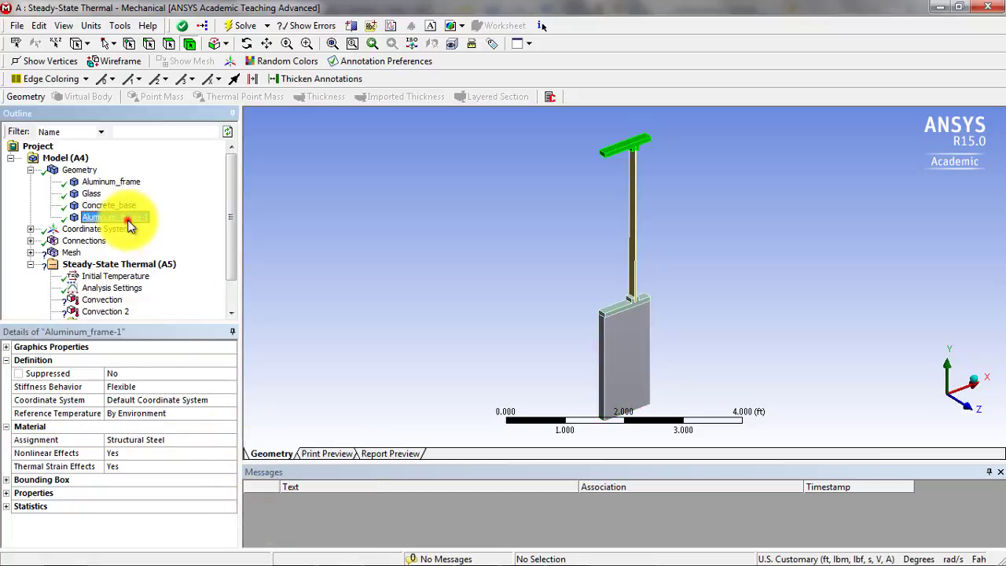
left_click(189, 440)
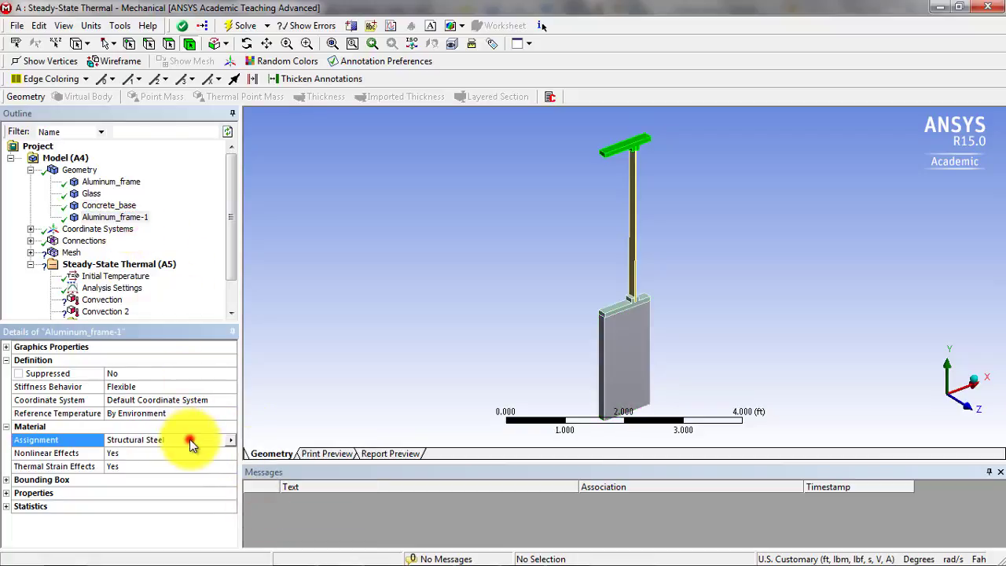
left_click(230, 442)
left_click(268, 503)
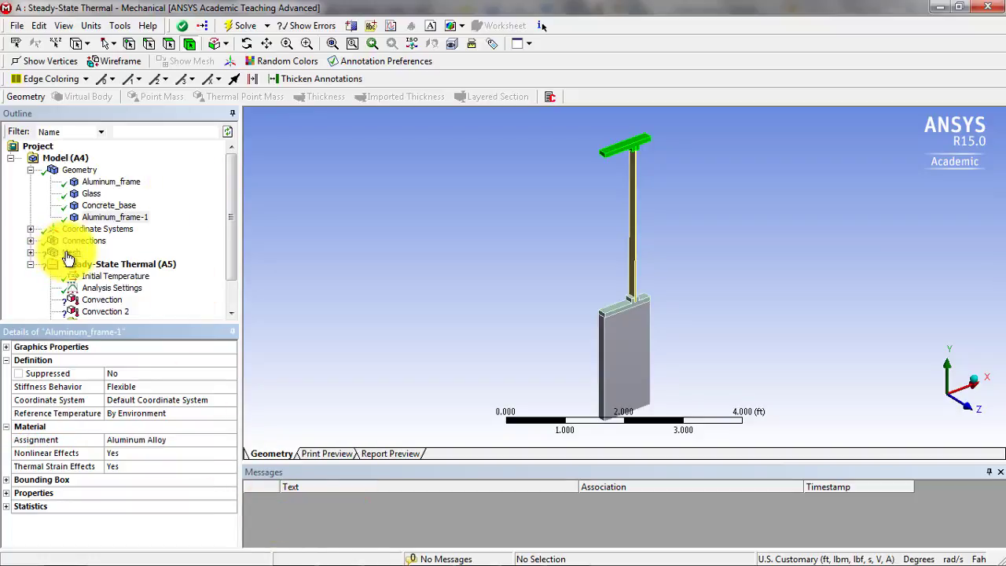
Open the first Convection load's details and bring the upper aluminum frame into close view for scoping
left_click(108, 299)
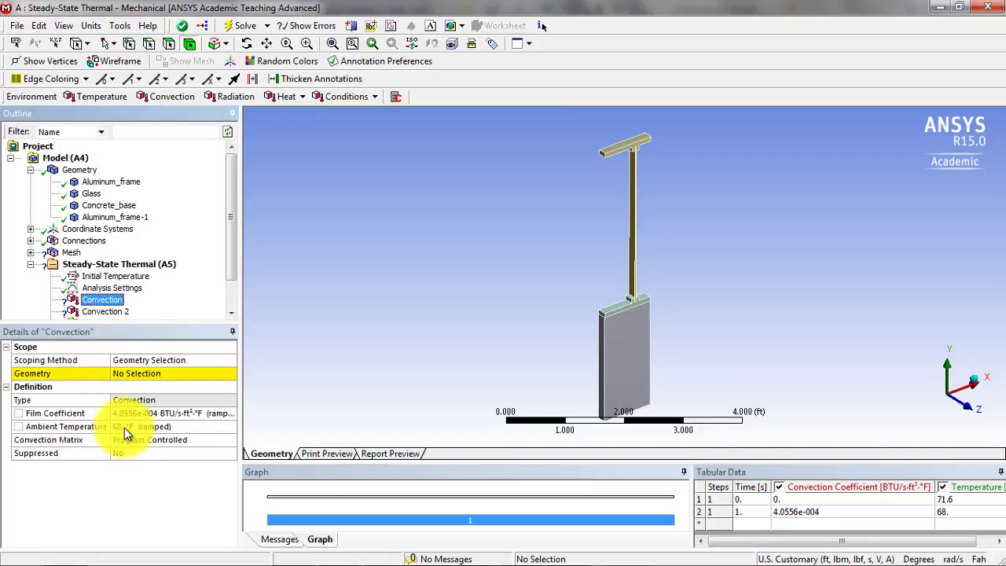
left_click(595, 182)
scroll(601, 175, "up", 4)
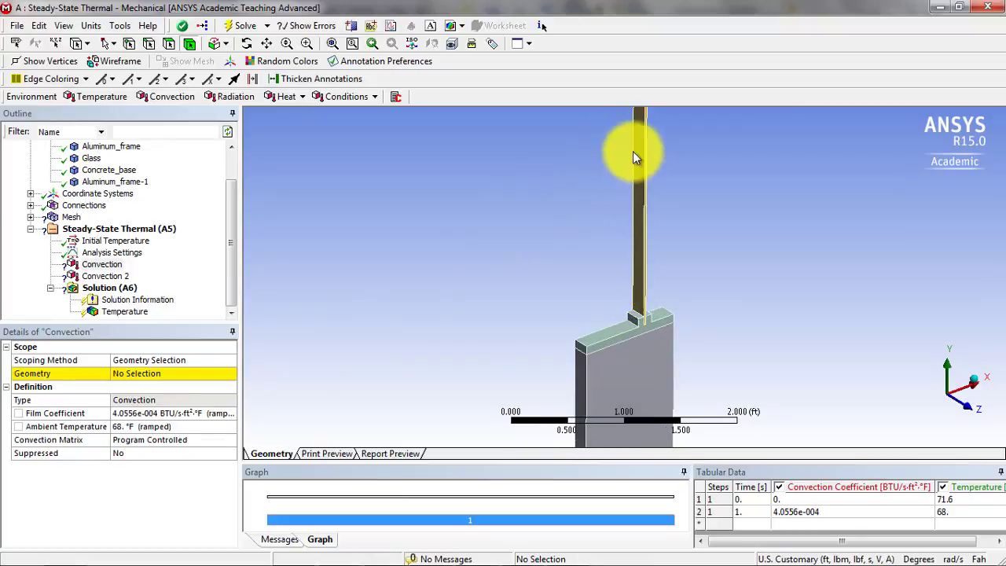
middle_click_drag(566, 132, 640, 266, "ctrl")
scroll(674, 238, "up", 4)
middle_click_drag(685, 226, 647, 292, "ctrl")
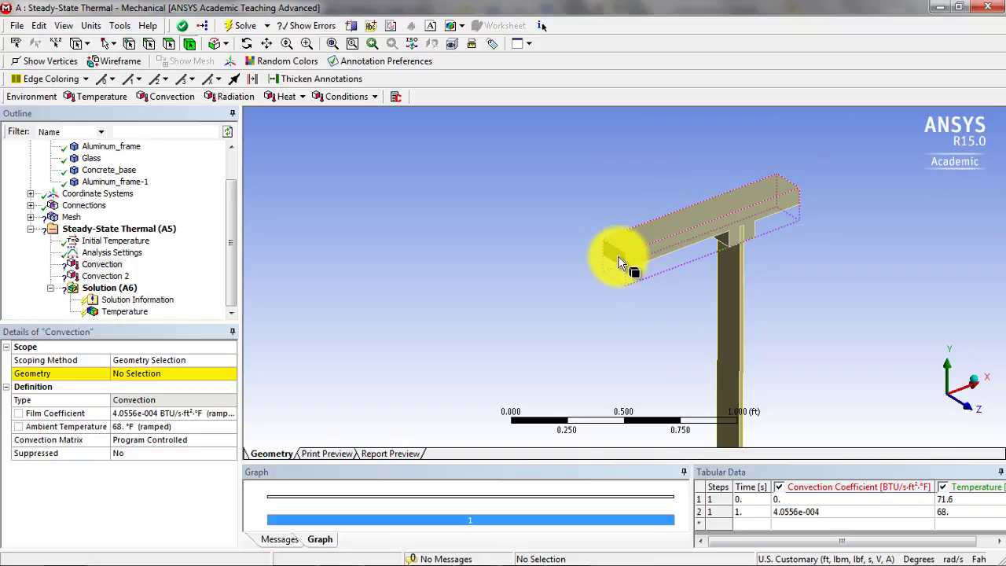
left_click(620, 261)
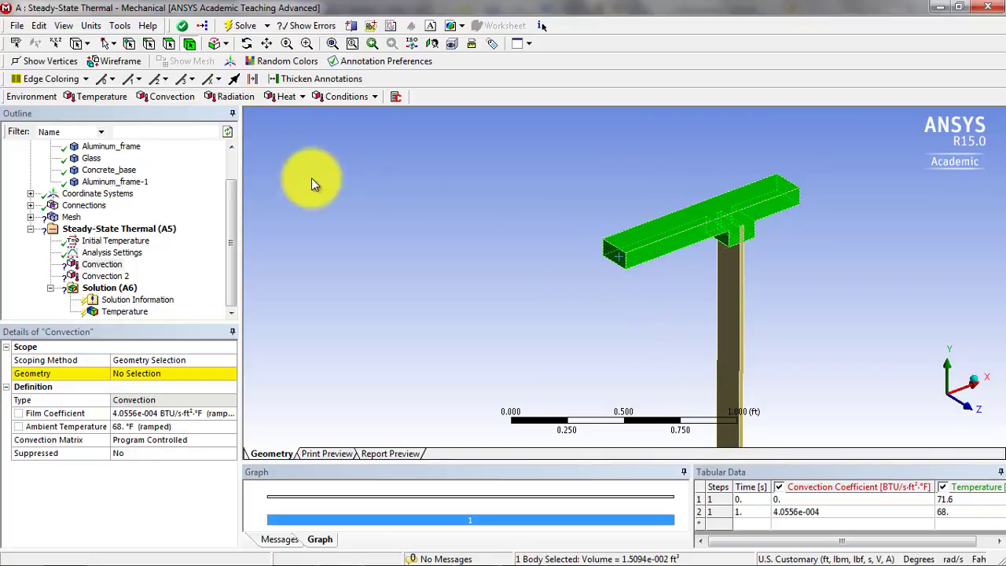
middle_click_drag(629, 238, 622, 270)
scroll(620, 270, "down", 3)
scroll(622, 262, "up", 2)
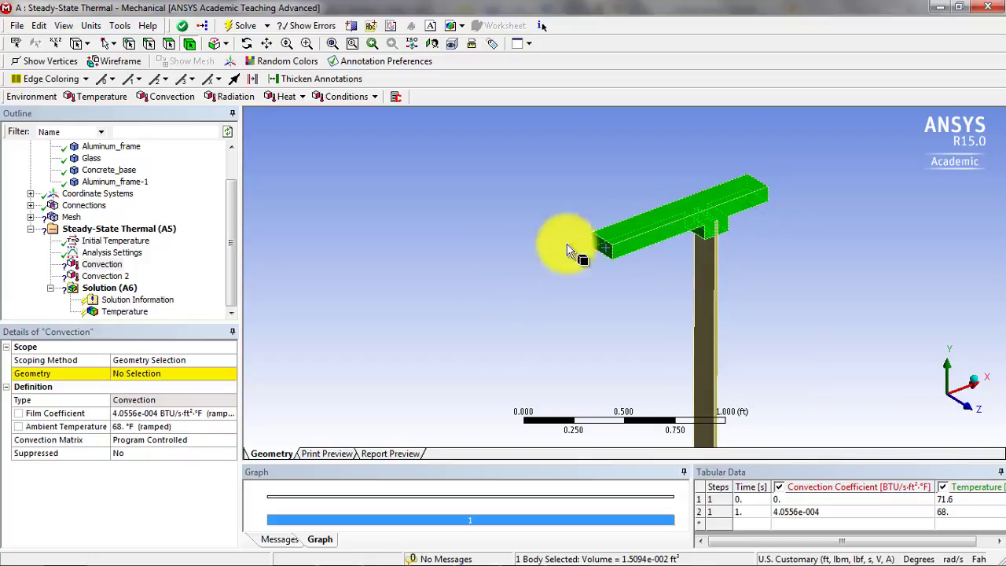
left_click(712, 271)
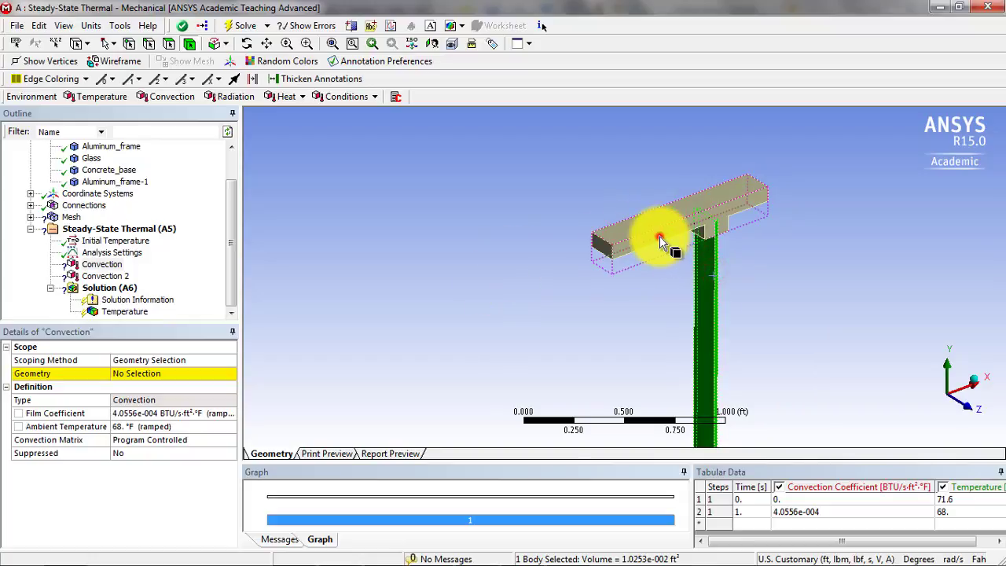
left_click(660, 236)
left_click(706, 278)
left_click(652, 238)
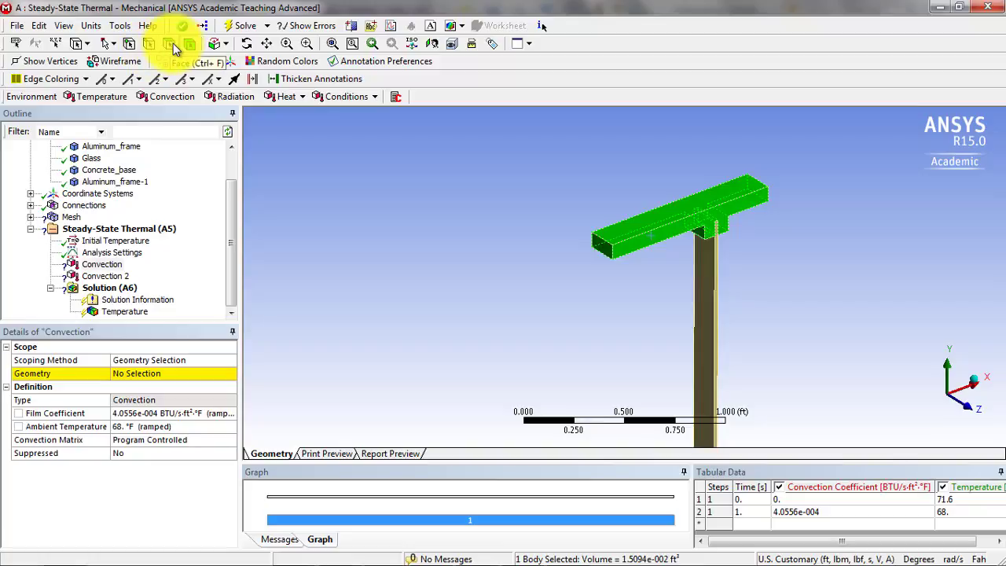
Switch to face selection and select the upper frame's end, underside and glazing-stop faces plus the glass face on the negative X side
left_click(173, 44)
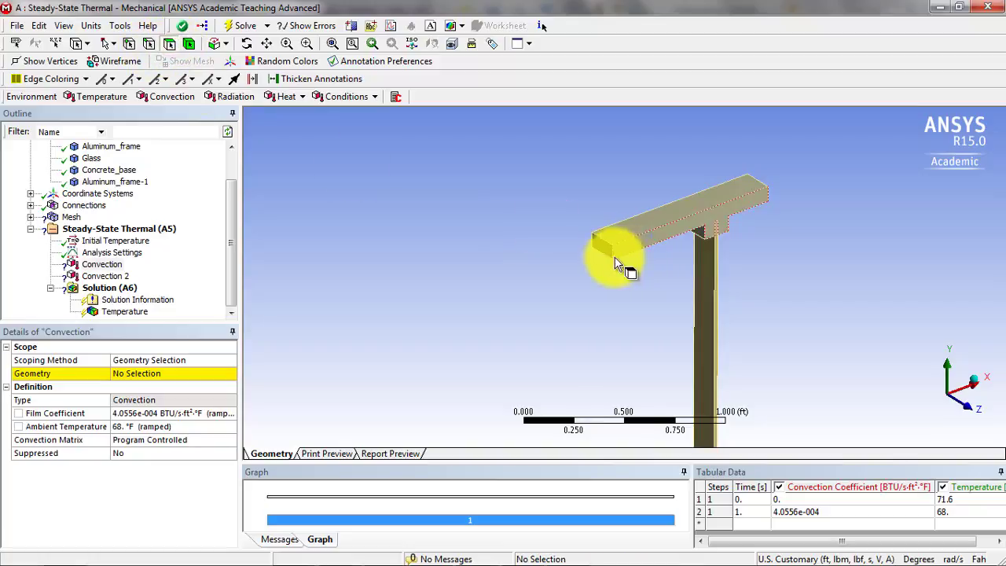
left_click(604, 251)
middle_click_drag(651, 287, 683, 187)
left_click(685, 196, "ctrl")
left_click(692, 204, "ctrl")
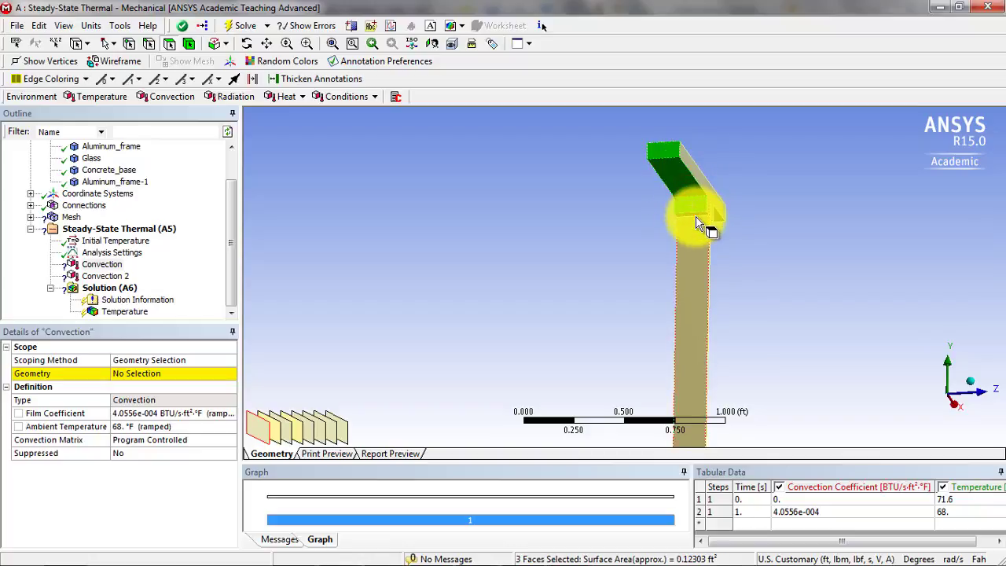
scroll(699, 230, "down", 1)
scroll(658, 246, "up", 8)
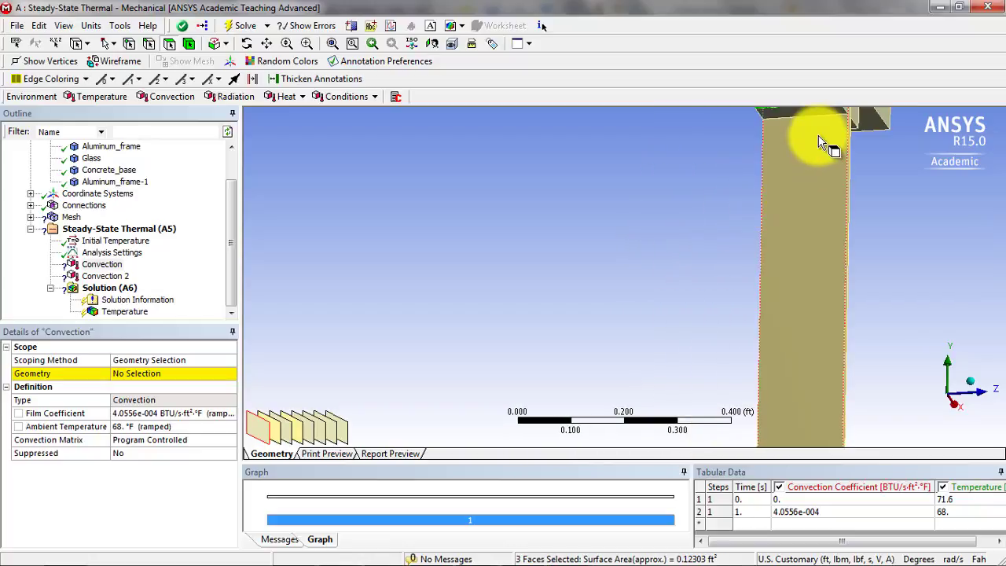
left_click(786, 121, "ctrl")
scroll(795, 314, "down", 5)
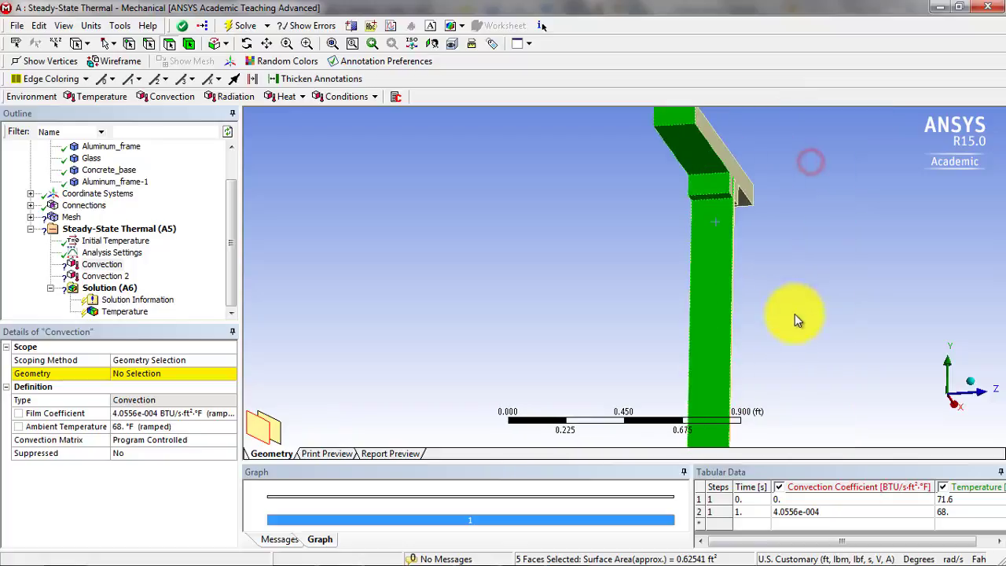
middle_click_drag(652, 400, 681, 199)
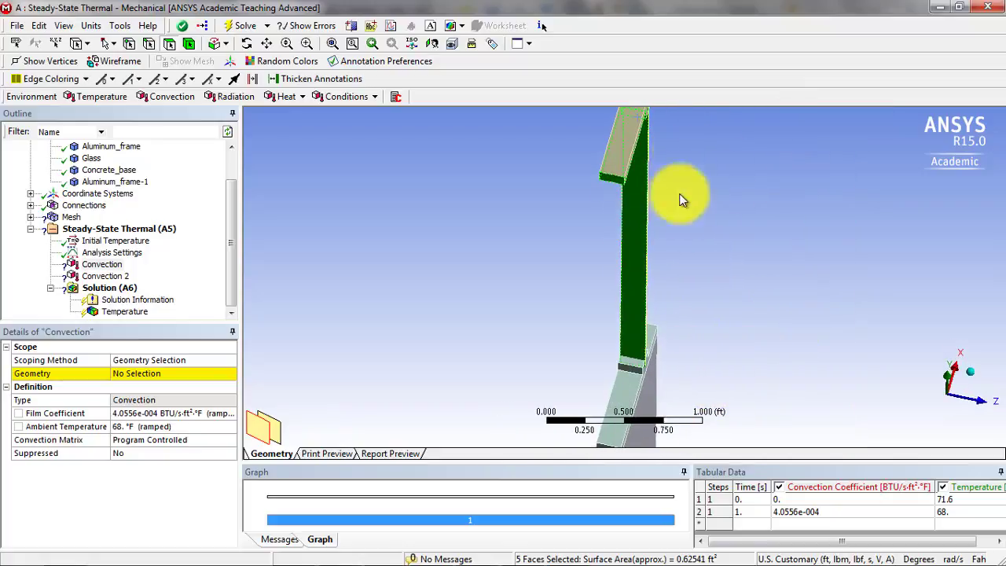
Try to add the lower frame's exposed faces, the glass face and the concrete base's side face on the negative X side to the selection
left_click(637, 368)
scroll(640, 381, "up", 1)
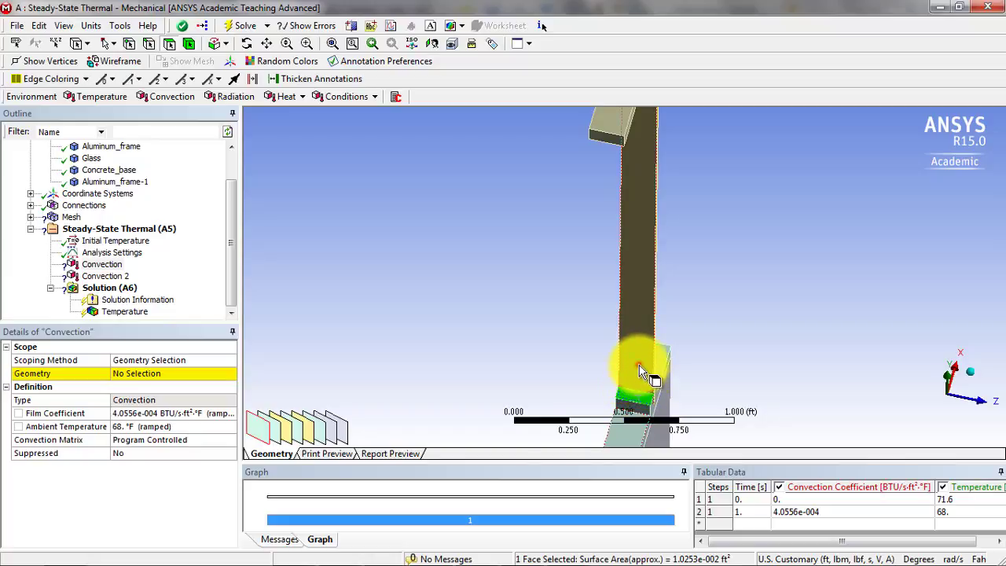
left_click(639, 366, "ctrl")
scroll(646, 376, "down", 2)
left_click(636, 365, "ctrl")
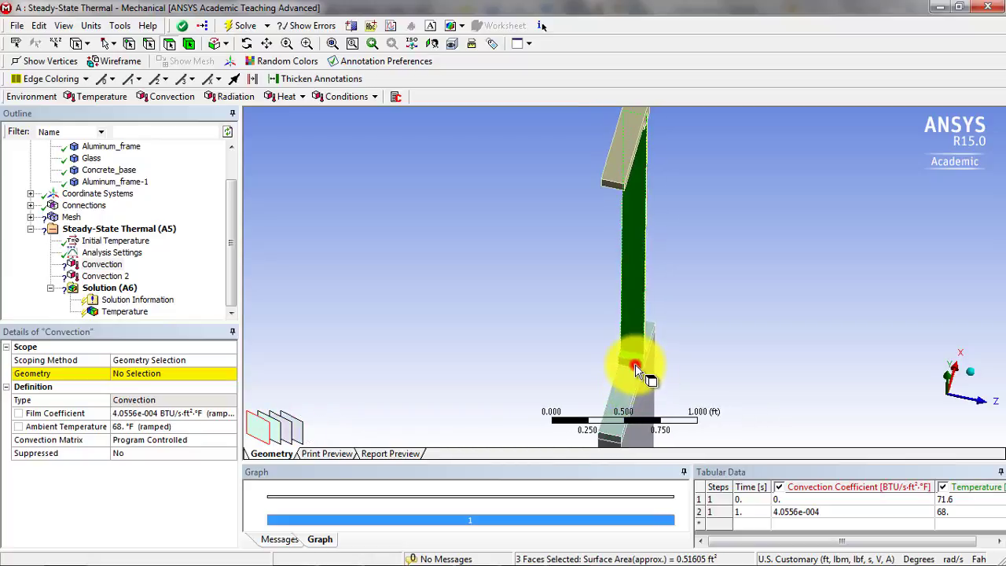
left_click(634, 381, "ctrl")
scroll(611, 406, "down", 2)
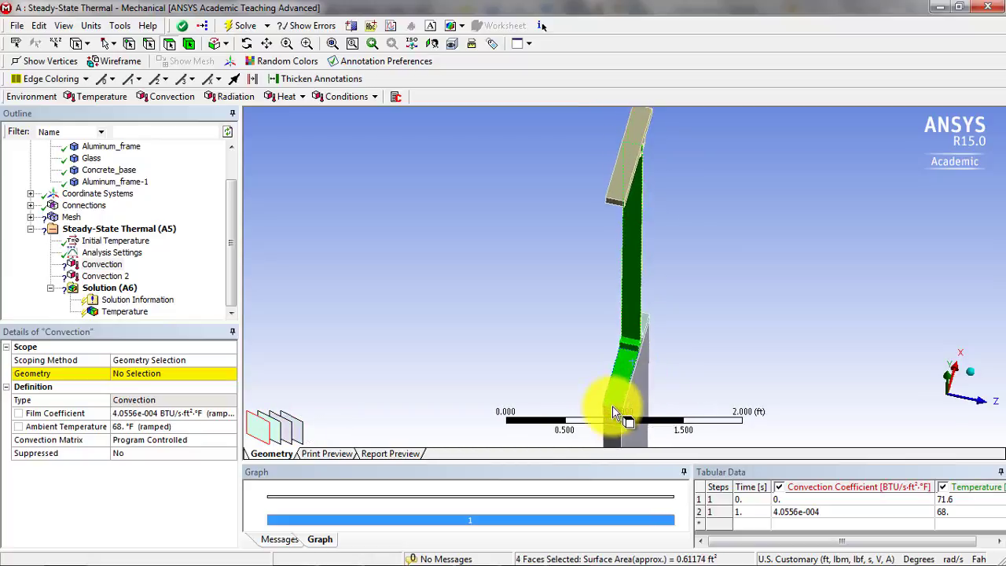
middle_click_drag(630, 377, 639, 358, "ctrl")
left_click(612, 383, "ctrl")
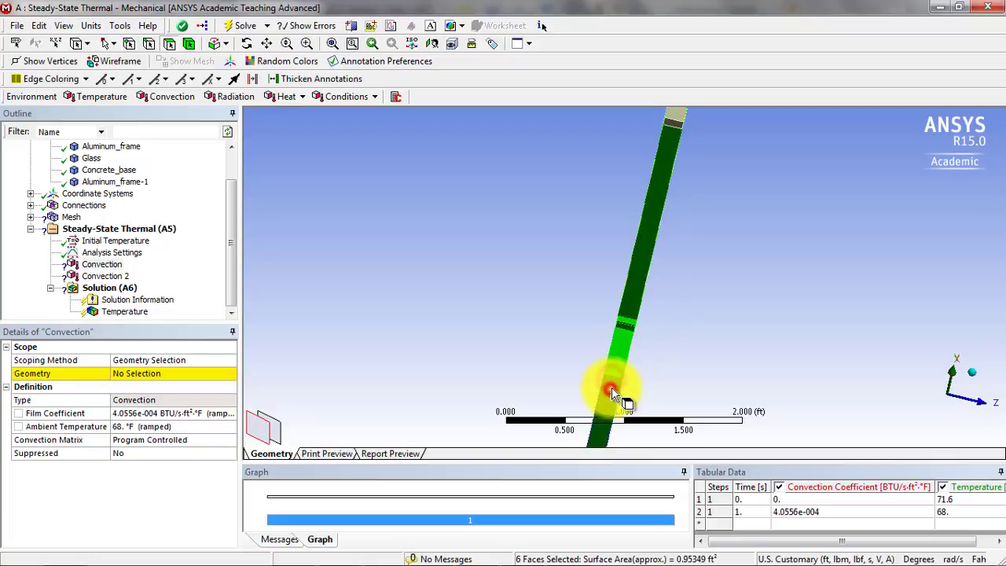
scroll(676, 192, "up", 2)
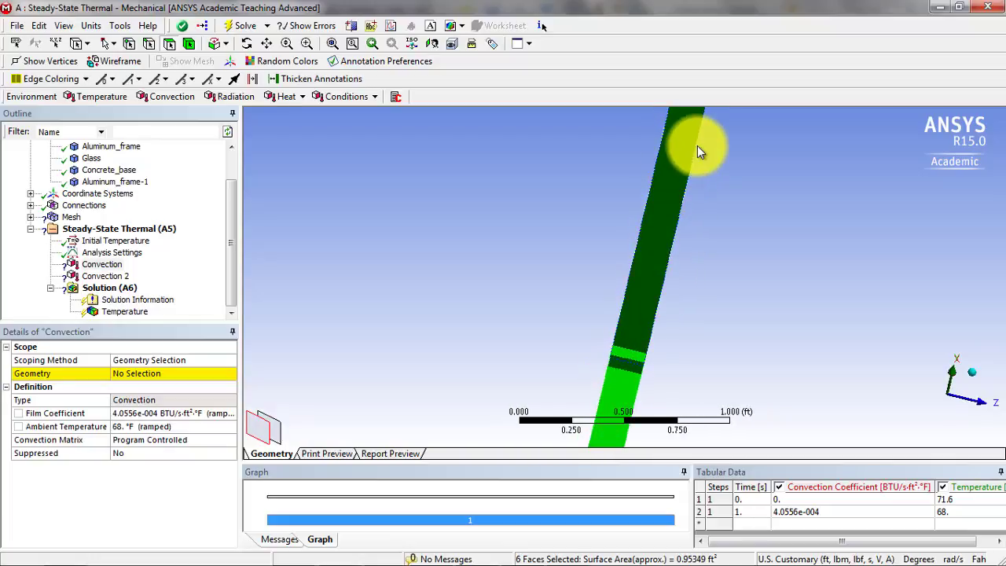
Reselect the upper frame's end, underside and glazing-stop faces together with the glass face on the negative X side
middle_click_drag(697, 146, 649, 364, "ctrl")
left_click(664, 225)
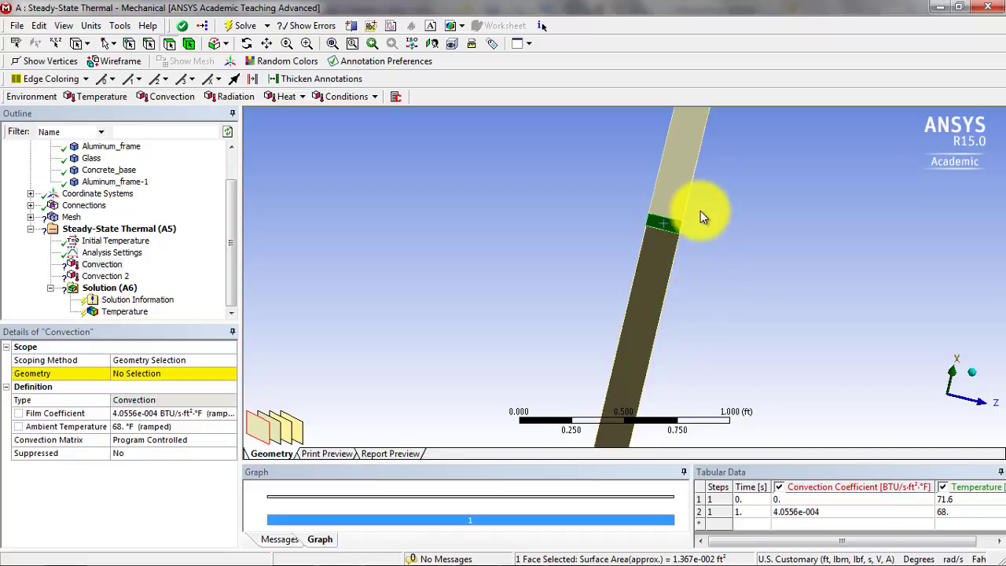
middle_click_drag(700, 210, 723, 314)
left_click(698, 334, "ctrl")
left_click(725, 408, "ctrl")
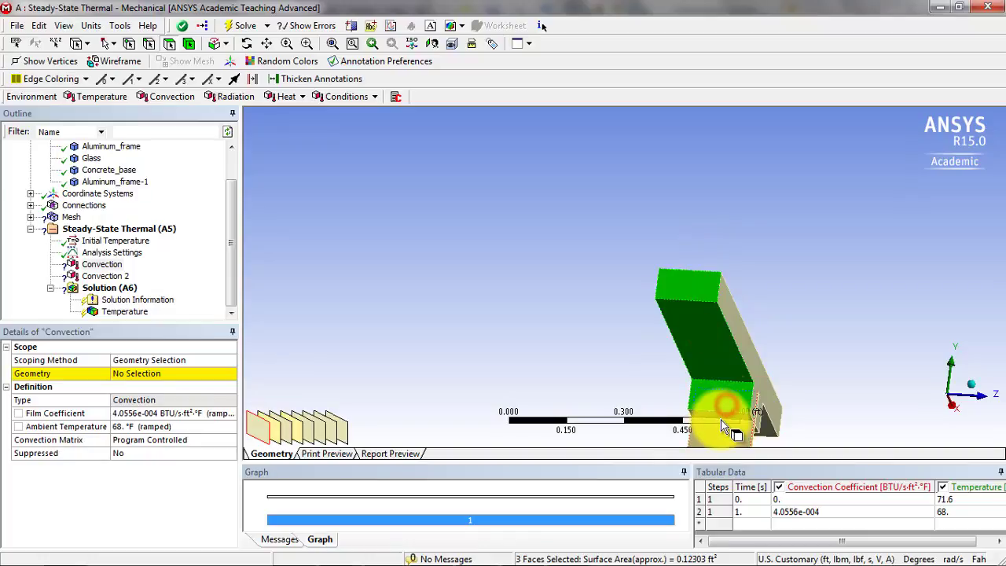
left_click(720, 415, "ctrl")
left_click(720, 421, "ctrl")
scroll(810, 277, "down", 5)
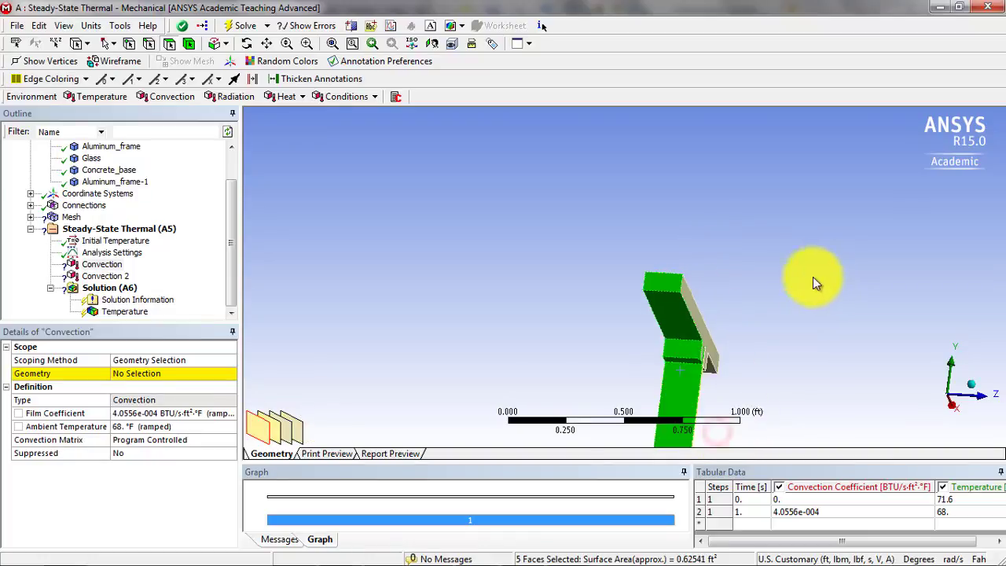
Add the lower frame's exposed faces and the concrete base's side face on the negative X side, then apply the selection to the first Convection load
middle_click_drag(636, 357, 678, 347)
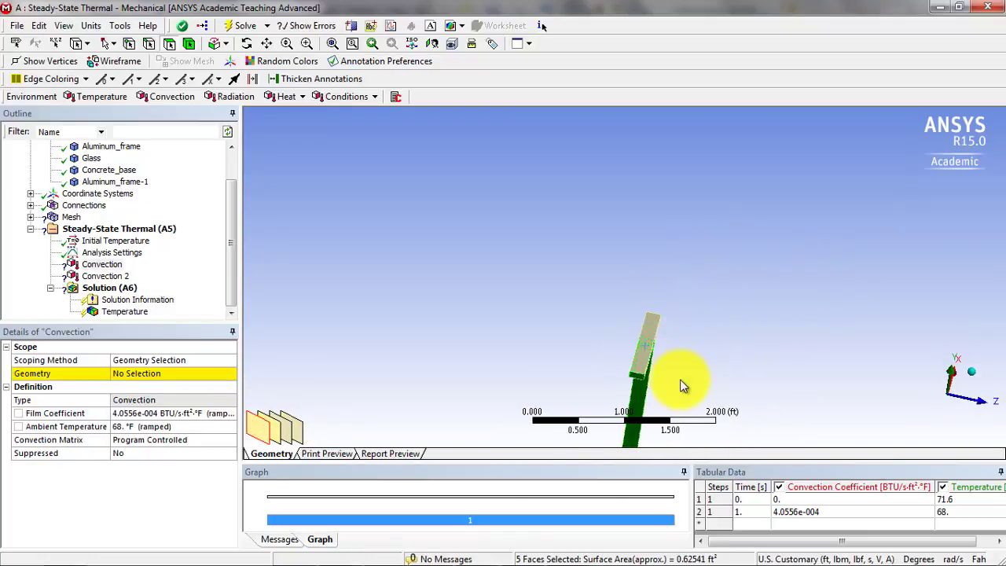
middle_click_drag(683, 386, 718, 348)
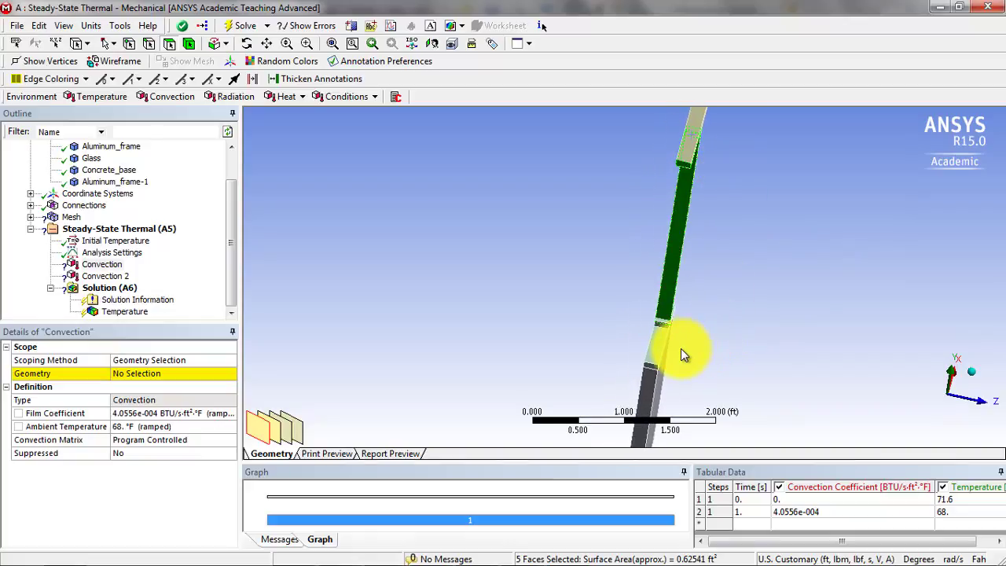
scroll(681, 348, "up", 3)
middle_click_drag(770, 309, 725, 206, "ctrl")
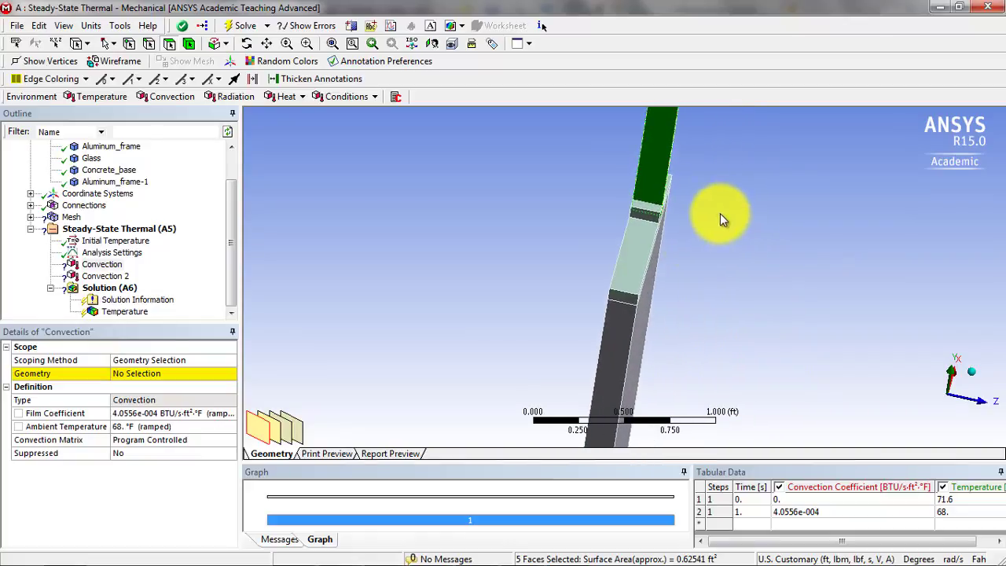
scroll(661, 266, "up", 3)
left_click(673, 172, "ctrl")
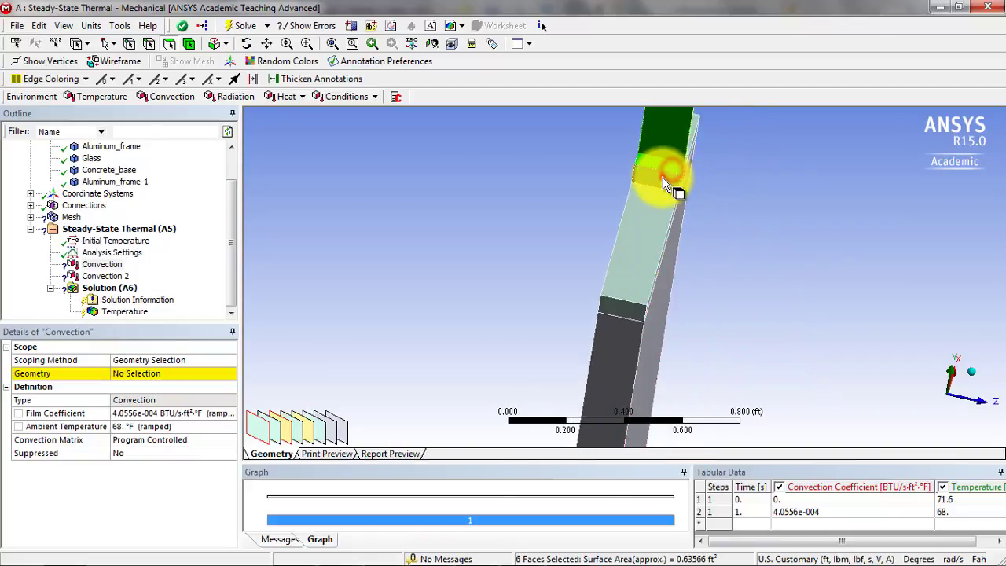
left_click(647, 213, "ctrl")
left_click(631, 313, "ctrl")
left_click(608, 336, "ctrl")
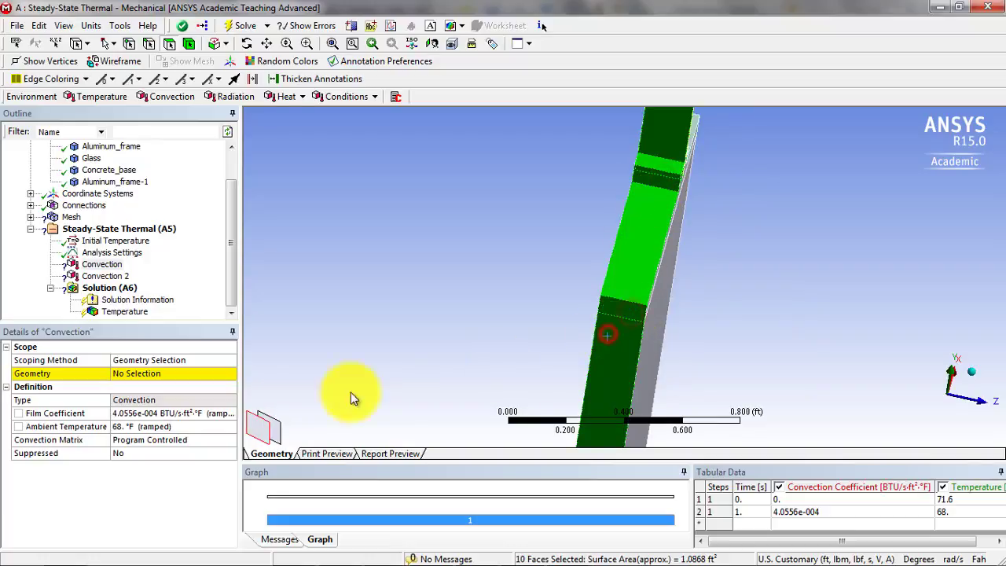
left_click(131, 375)
left_click(132, 374)
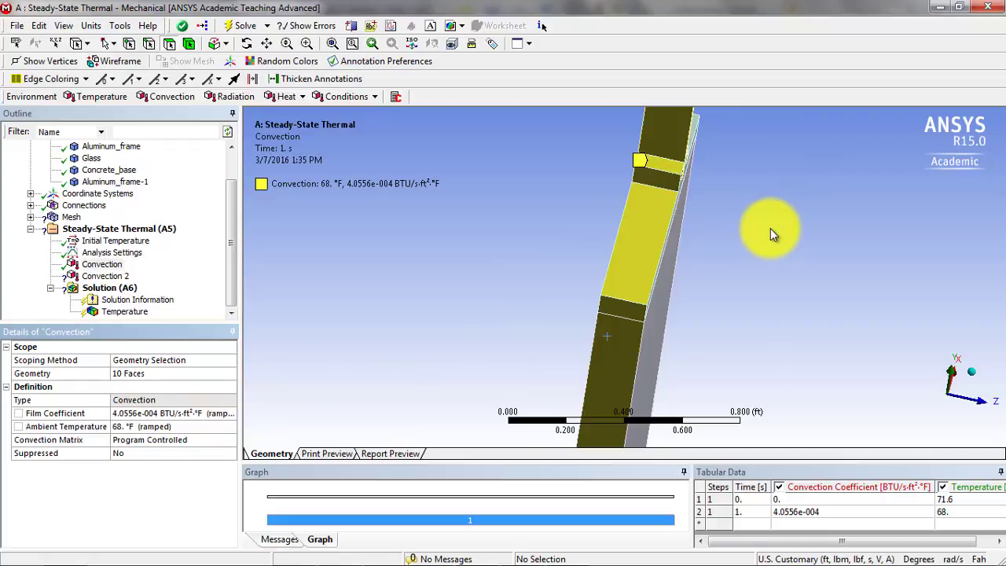
For Convection 2, select the concrete base's side face, the lower frame's exposed faces and the glass face on the positive X side
middle_click_drag(771, 228, 461, 225)
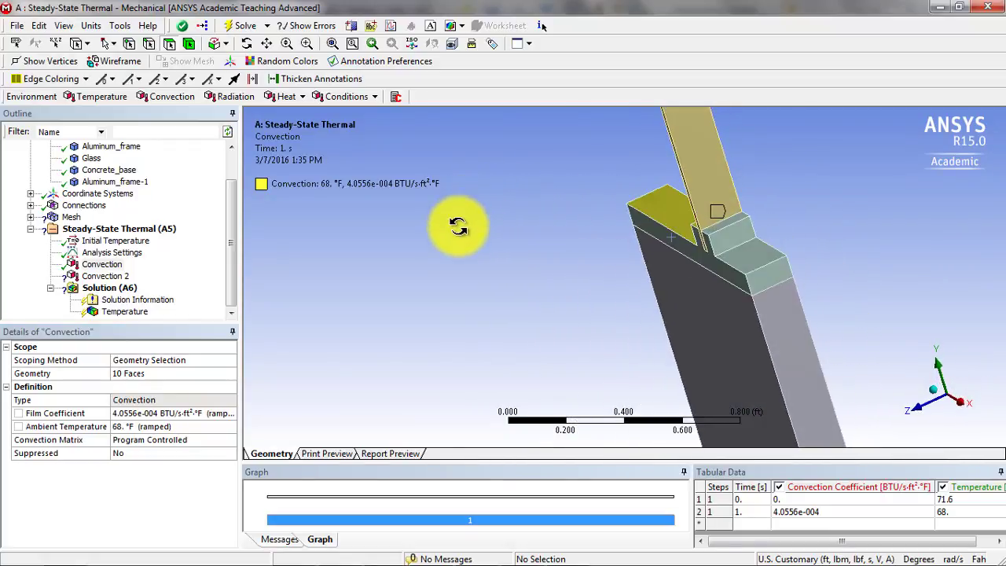
left_click(106, 276)
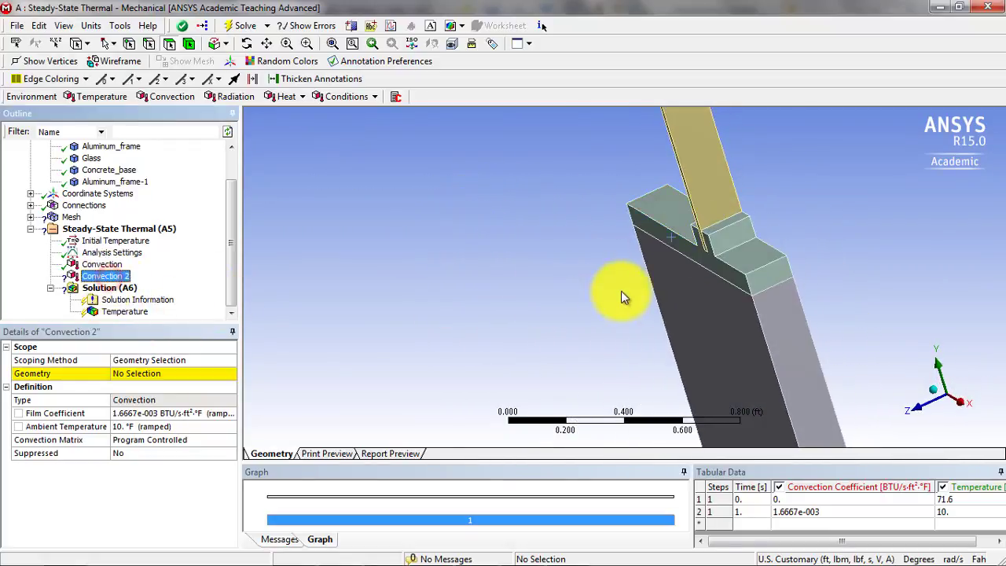
left_click(790, 332)
left_click(775, 280, "ctrl")
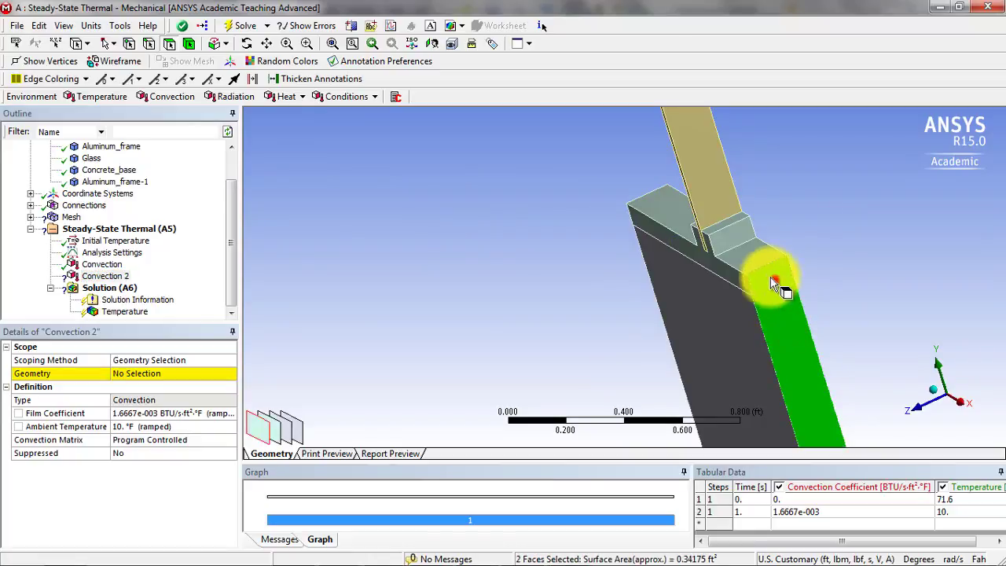
left_click(750, 253, "ctrl")
left_click(736, 236, "ctrl")
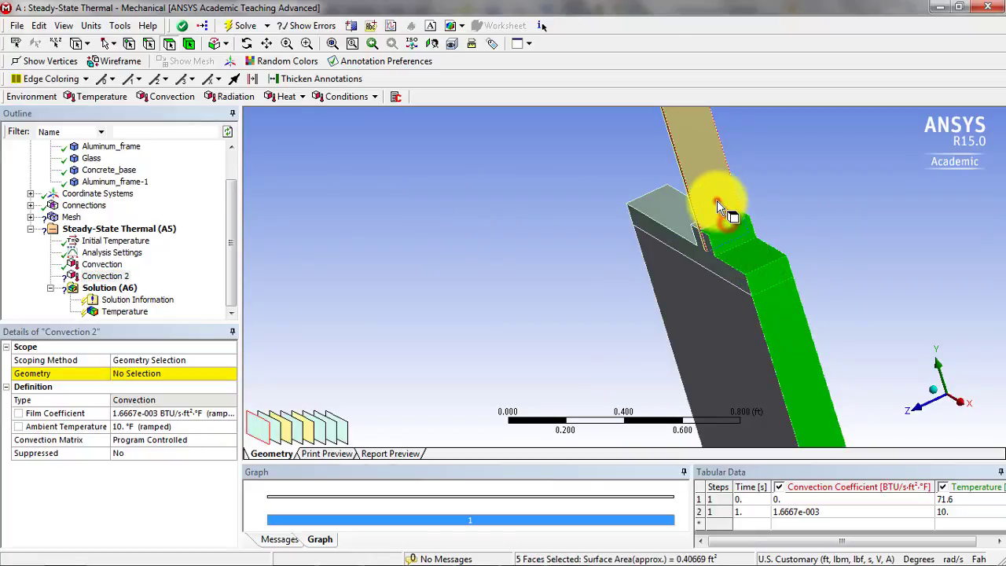
left_click(727, 165, "ctrl")
Add the upper frame's glazing-stop, underside and end faces on the positive X side, then apply the selection to Convection 2
scroll(747, 167, "up", 2)
scroll(747, 167, "down", 8)
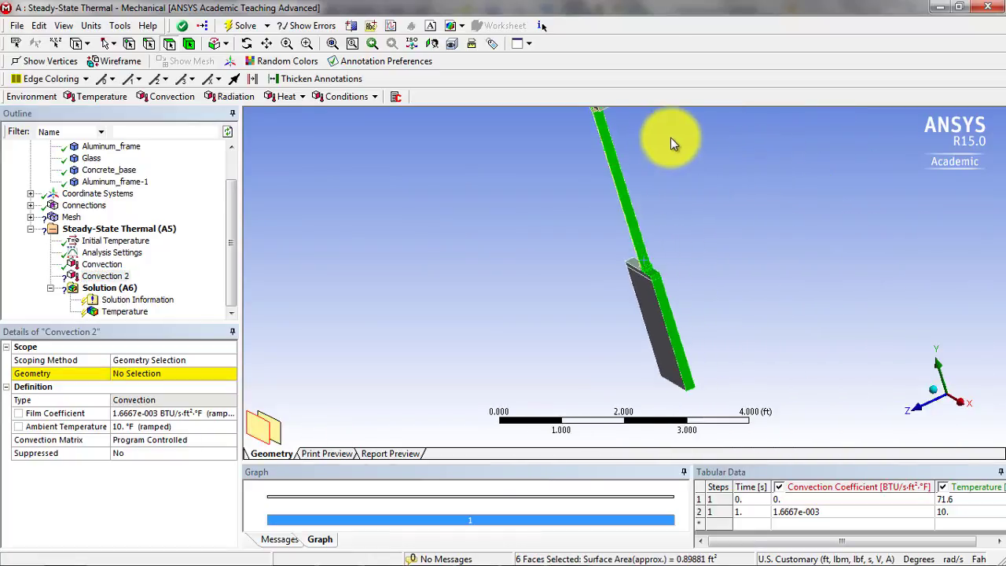
middle_click_drag(620, 163, 713, 251, "ctrl")
scroll(683, 338, "up", 3)
scroll(713, 250, "up", 3)
scroll(835, 228, "up", 1)
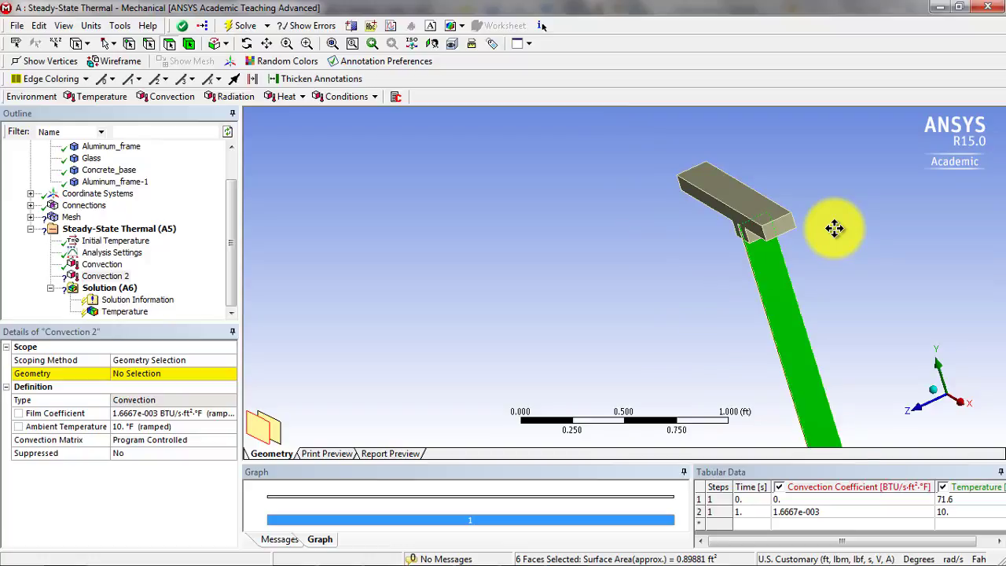
middle_click_drag(835, 228, 794, 182)
scroll(793, 197, "up", 4)
middle_click_drag(885, 198, 626, 359, "ctrl")
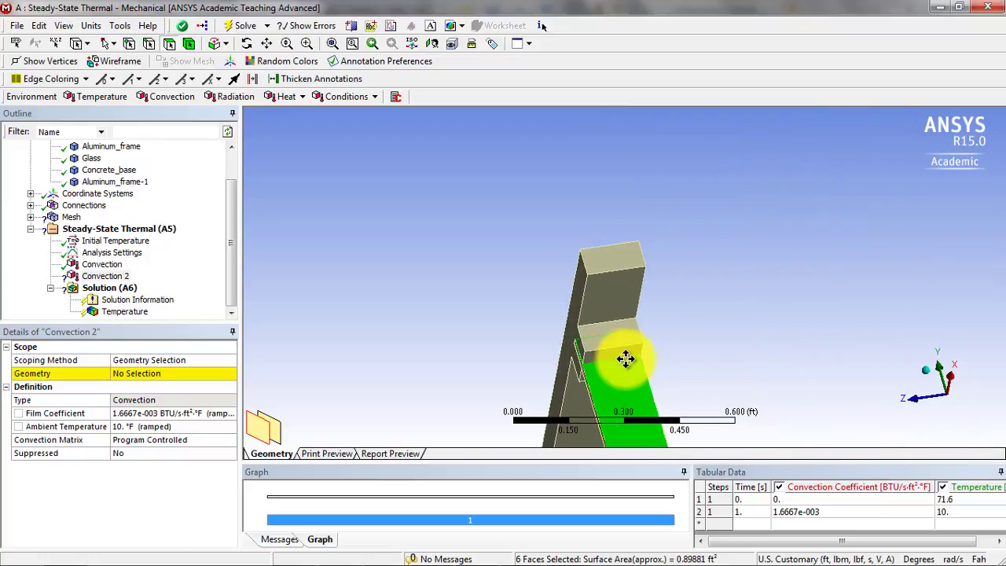
left_click(618, 354, "ctrl")
left_click(617, 339, "ctrl")
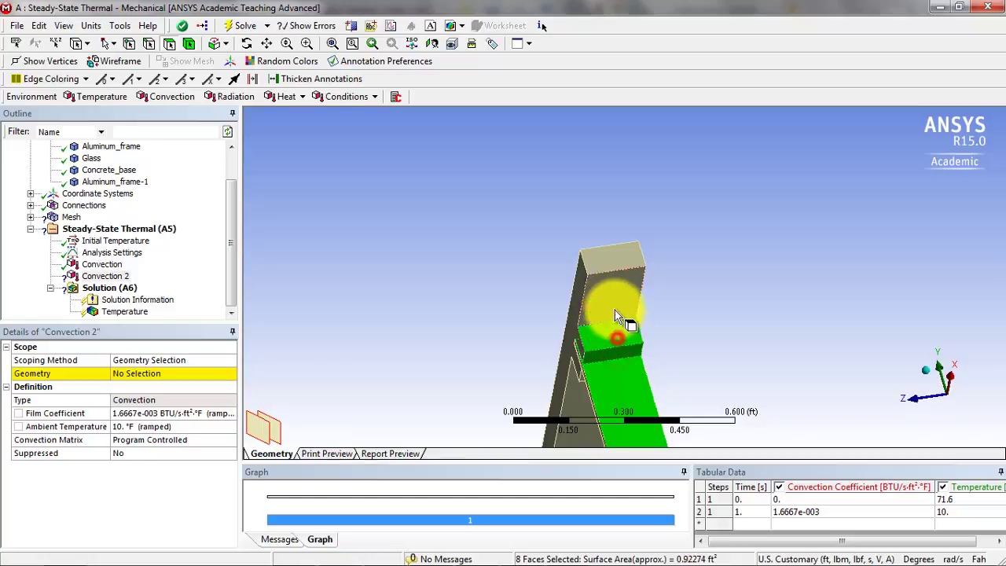
left_click(614, 297, "ctrl")
left_click(615, 259, "ctrl")
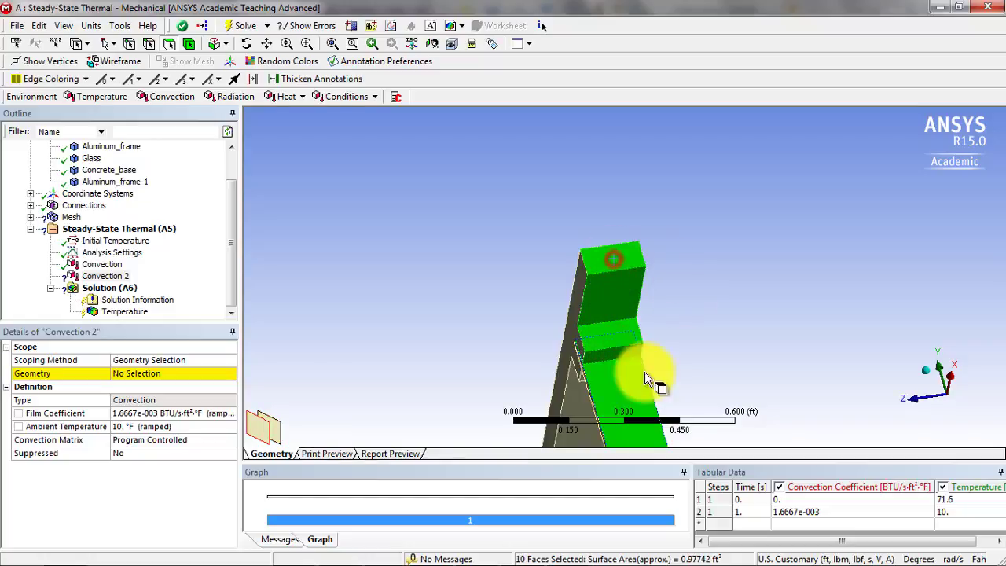
left_click(143, 374)
left_click(139, 374)
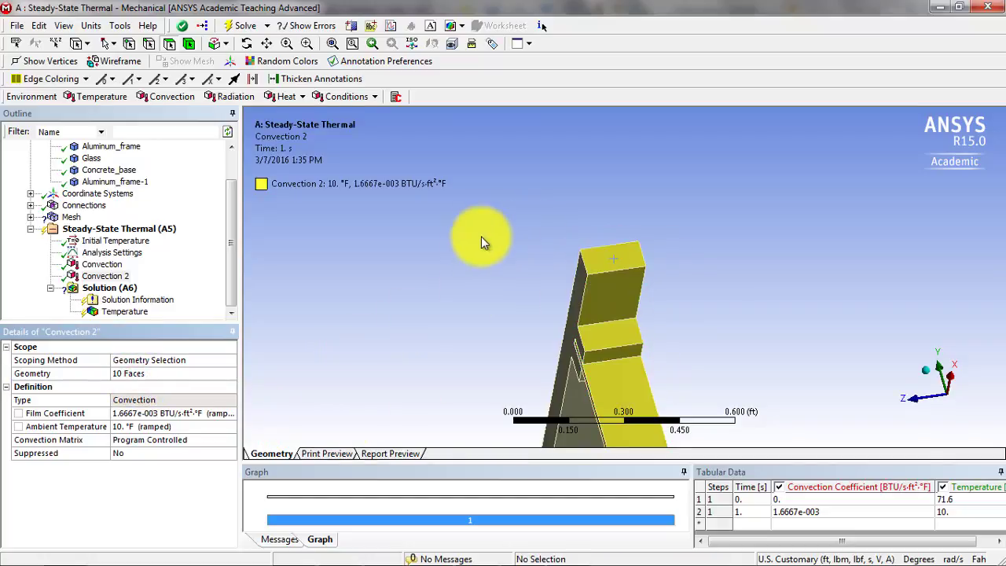
Show the assembly in isometric view and scope the body sizing to the glass body using body selection
left_click(933, 379)
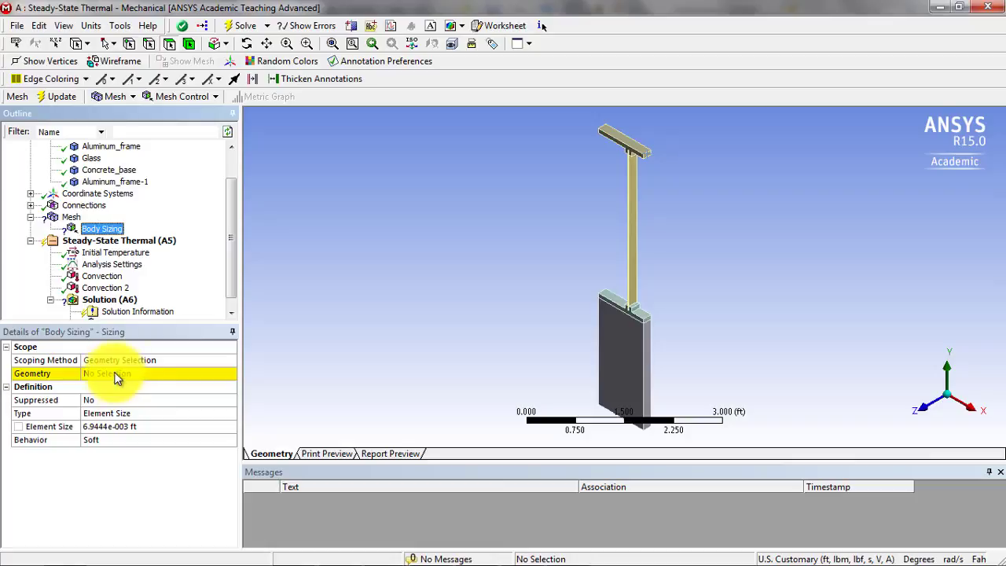
left_click(190, 44)
left_click(633, 243)
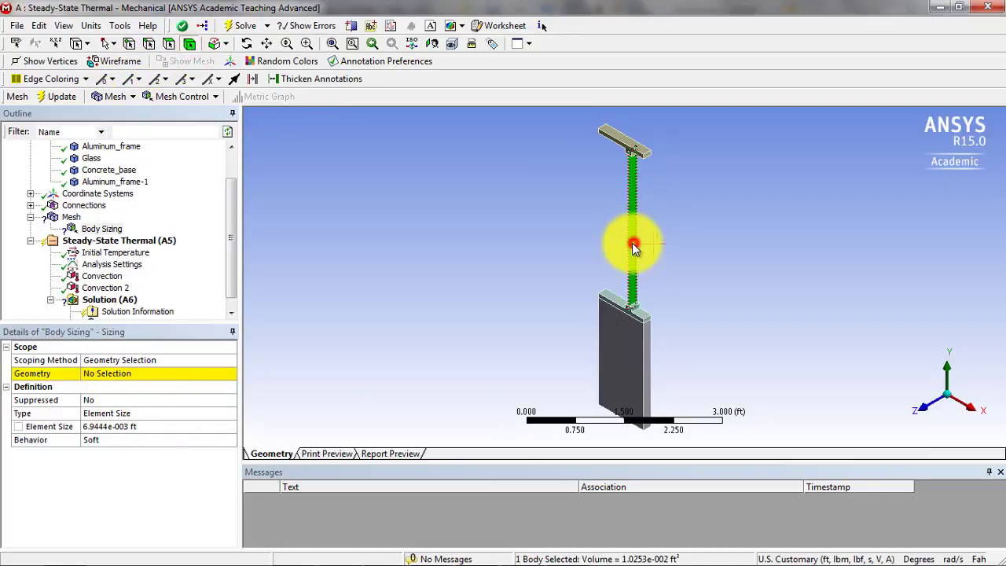
left_click(104, 369)
left_click(104, 370)
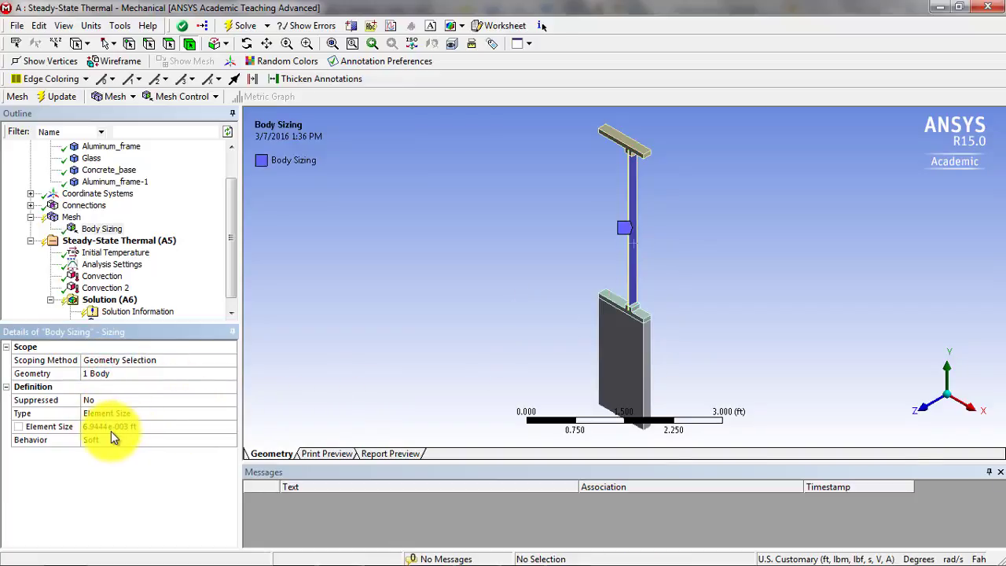
Update the mesh of the assembly and bring its node and element statistics into view
left_click(68, 215)
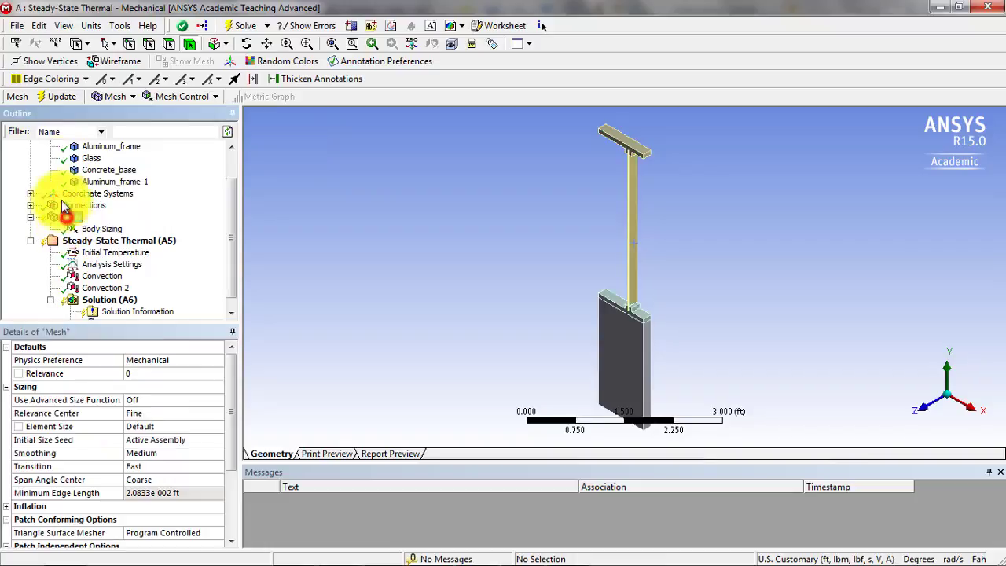
left_click(55, 97)
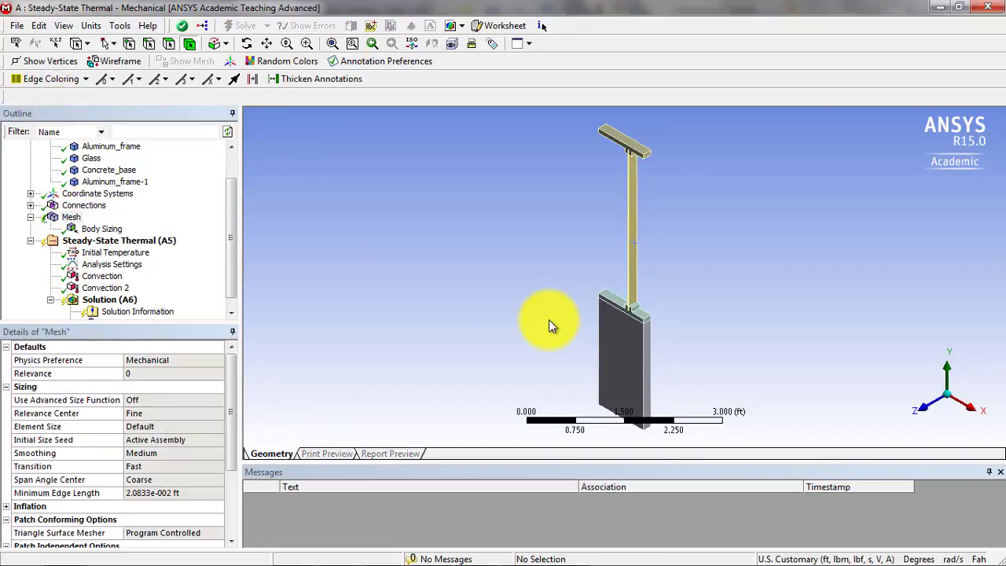
left_click(234, 370)
left_click_drag(235, 370, 236, 442)
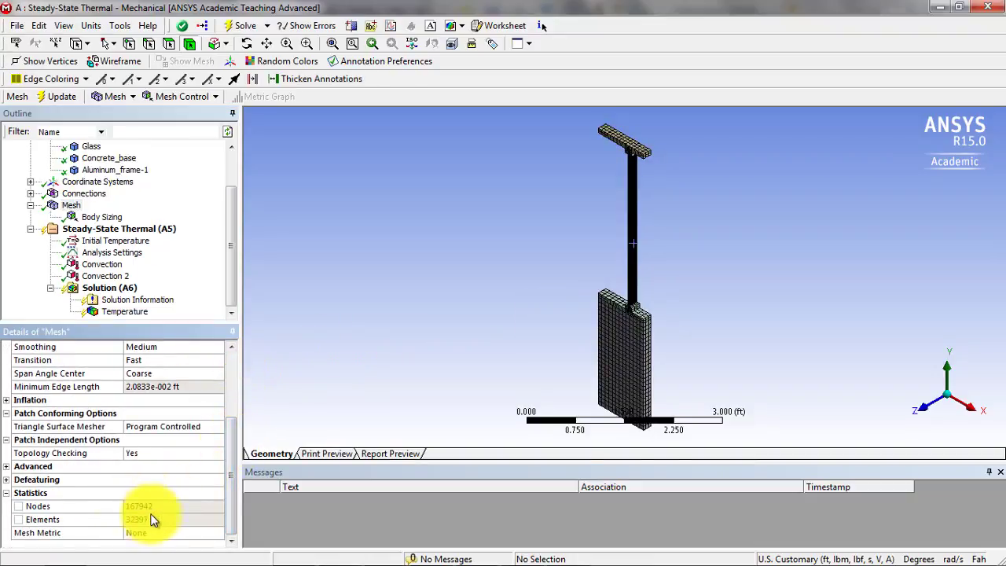
Solve the steady-state thermal analysis for the Temperature result
left_click(135, 300)
right_click(132, 310)
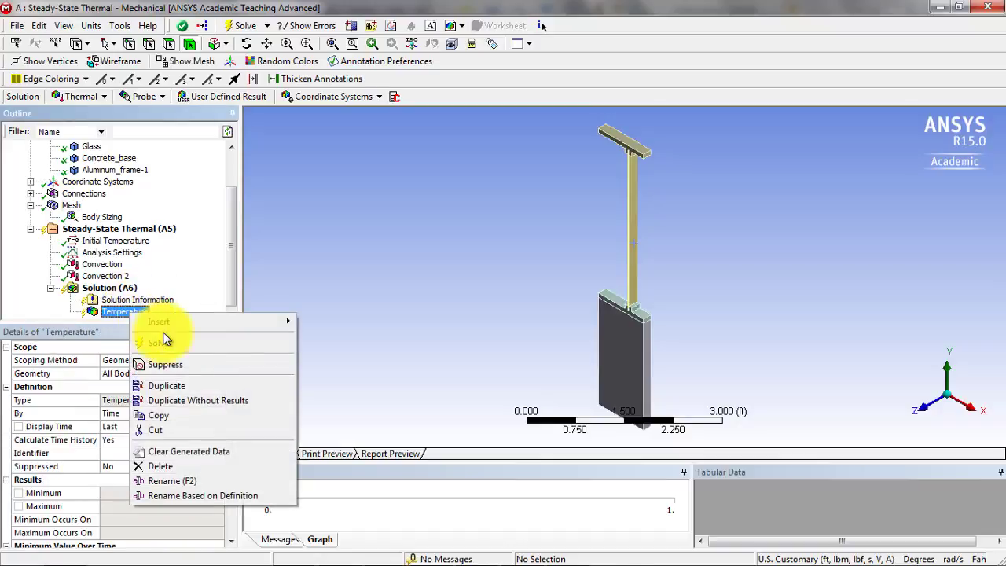
left_click(167, 343)
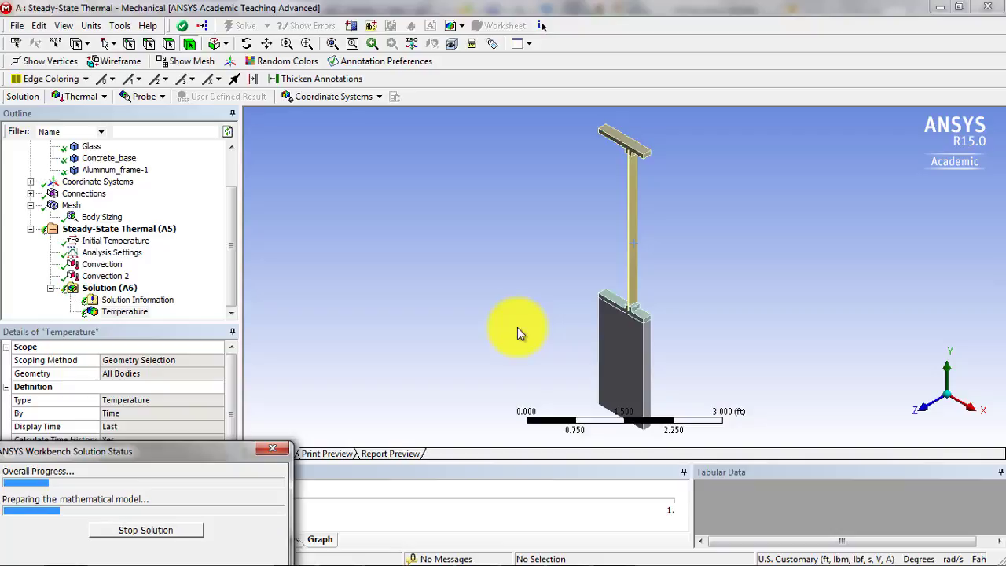
View the temperature contours along the Z axis and examine the joint between the glass, lower frame and concrete base up close
left_click(922, 407)
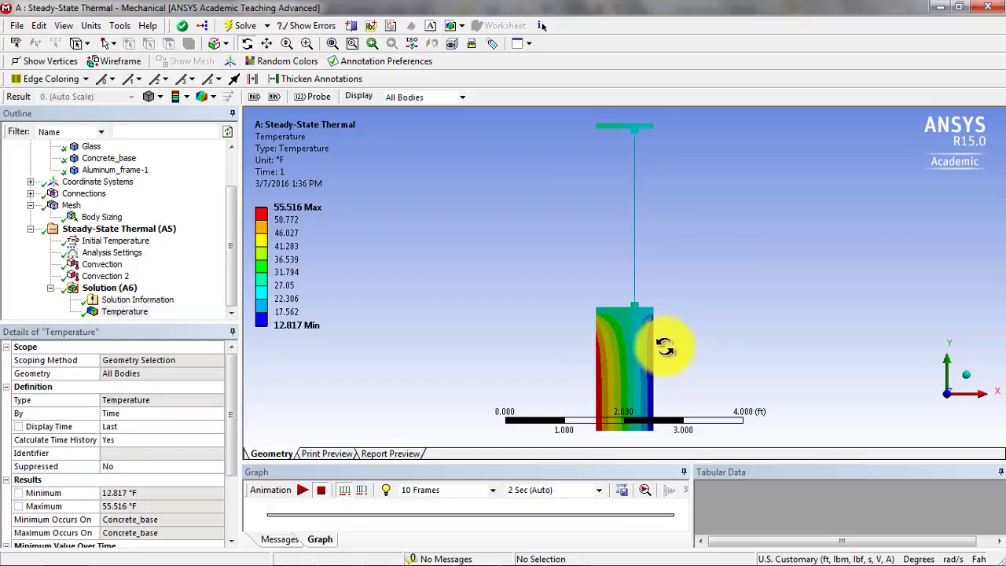
scroll(656, 350, "up", 2)
scroll(657, 350, "up", 1)
scroll(668, 371, "up", 2)
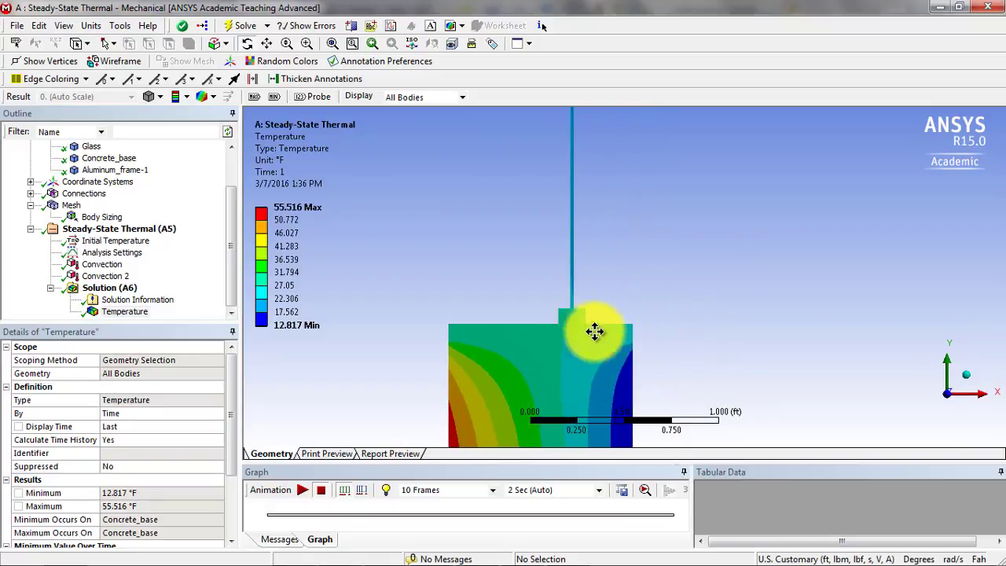
scroll(690, 344, "up", 4)
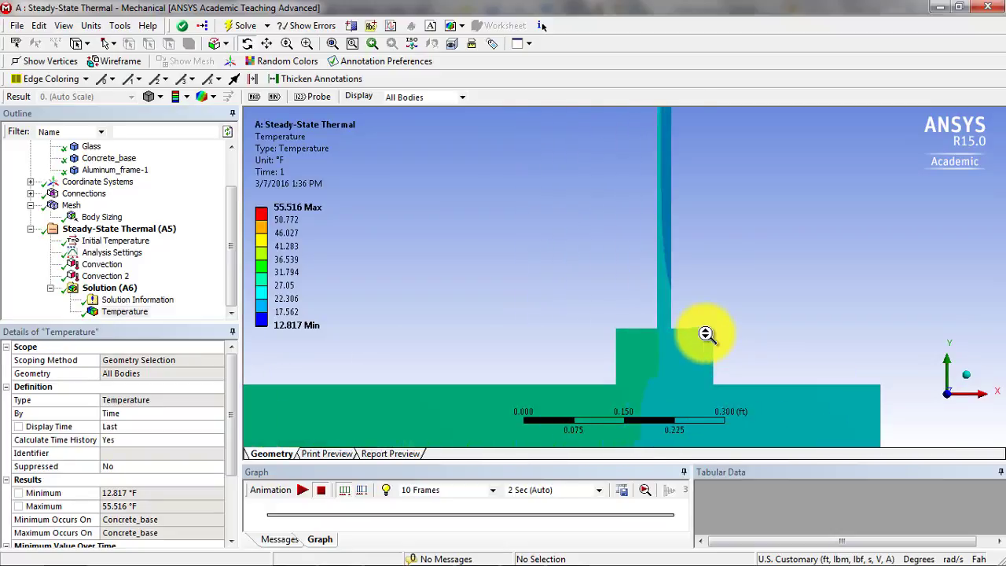
scroll(706, 334, "up", 1)
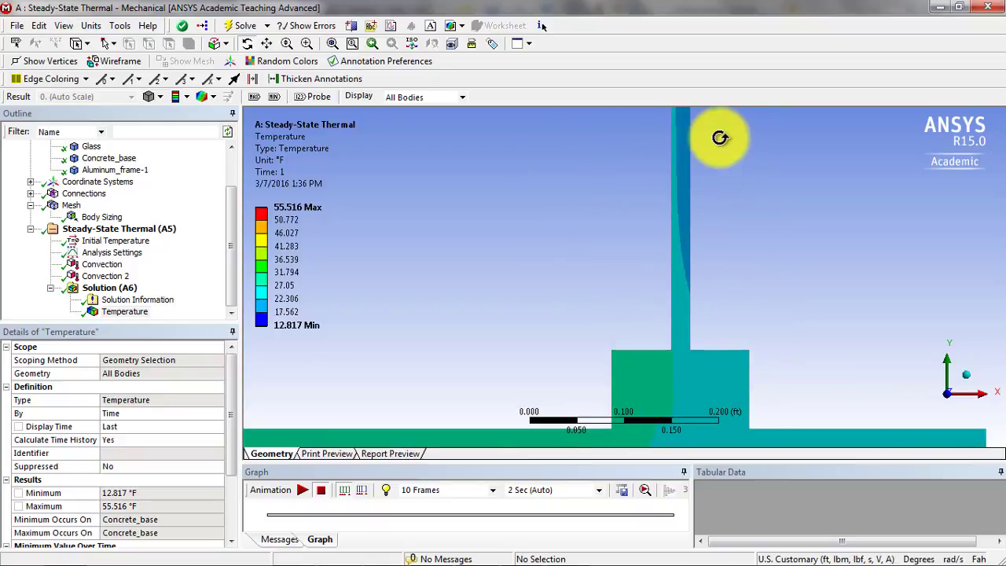
scroll(727, 224, "down", 3)
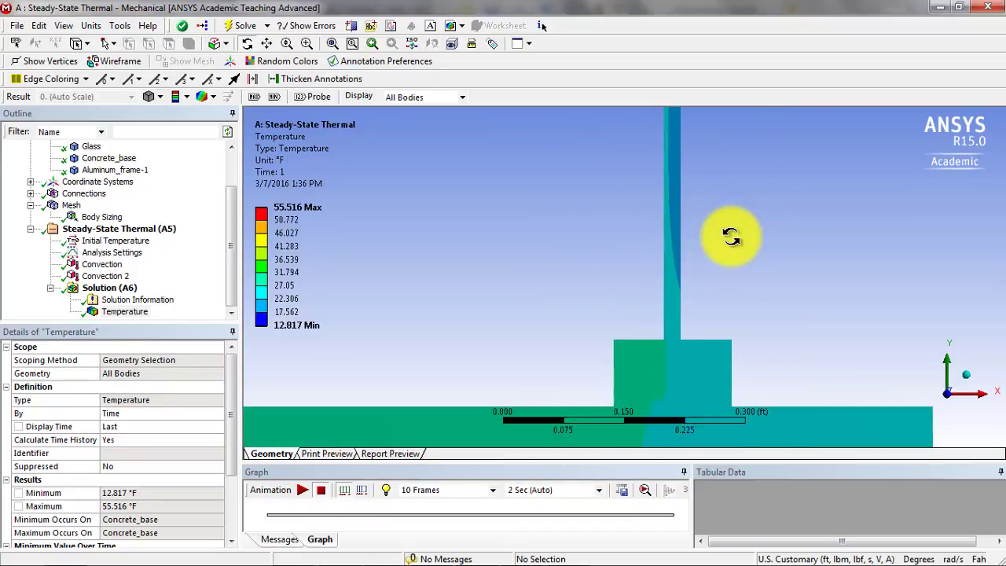
middle_click_drag(728, 141, 740, 290, "ctrl")
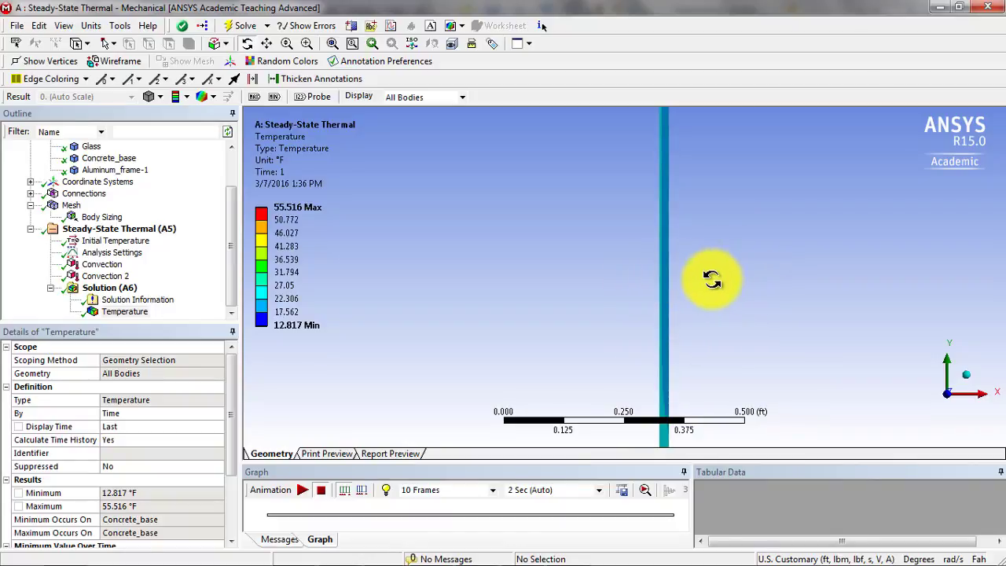
scroll(705, 265, "down", 2)
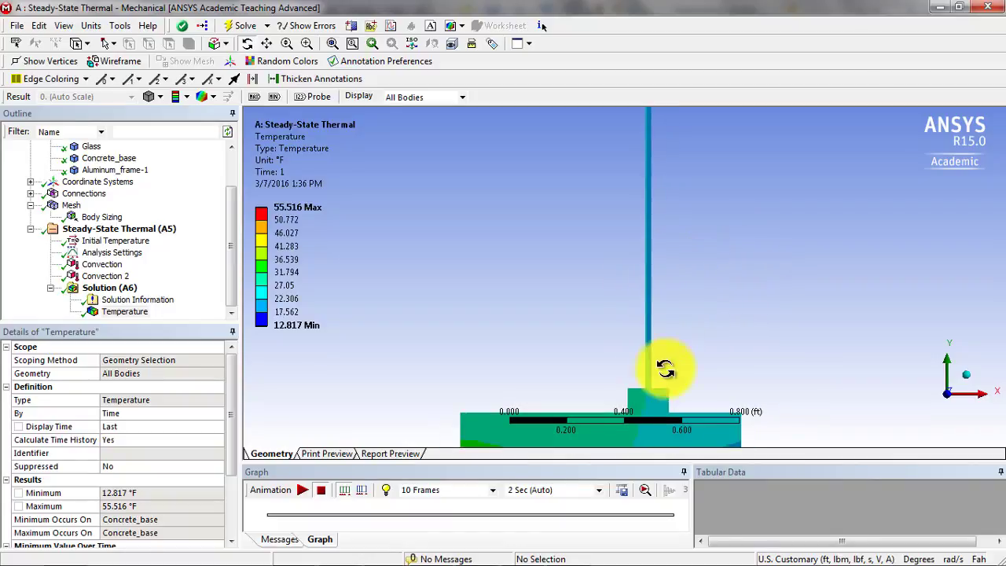
scroll(678, 325, "down", 2)
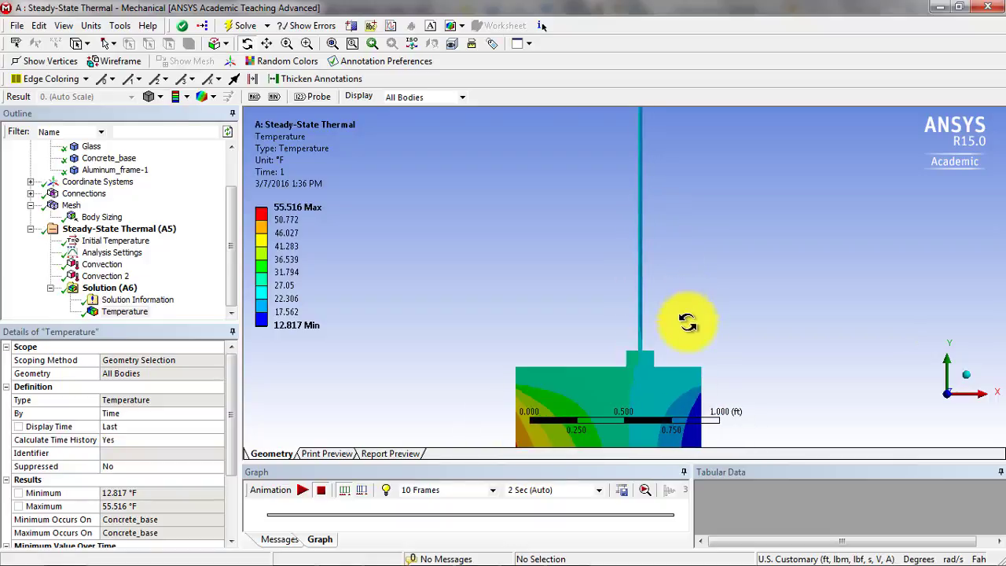
scroll(703, 291, "up", 3)
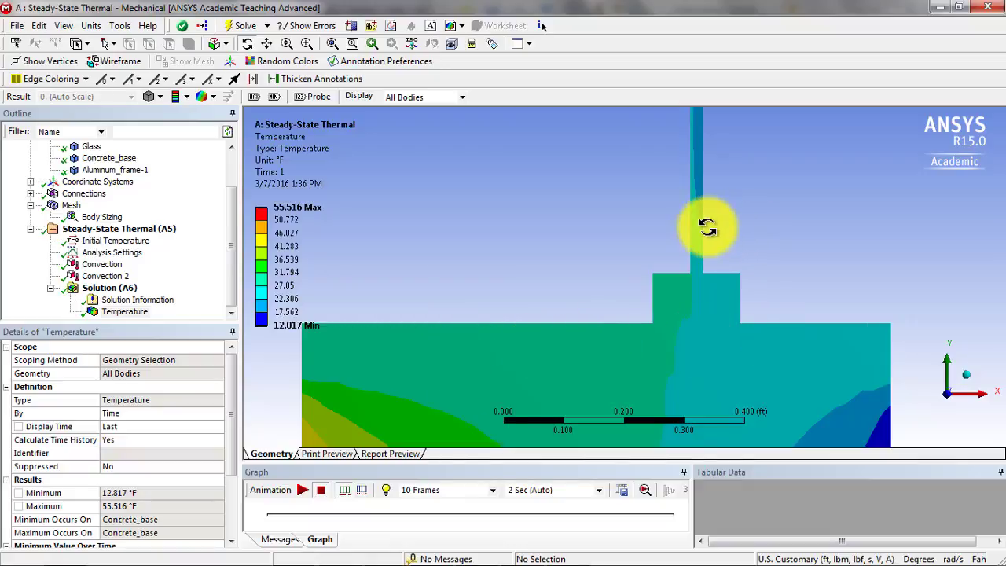
scroll(710, 227, "down", 2)
Inspect the temperature distribution from other angles, then return to the Z-axis view and examine the upper frame and glass
left_click_drag(691, 173, 864, 305)
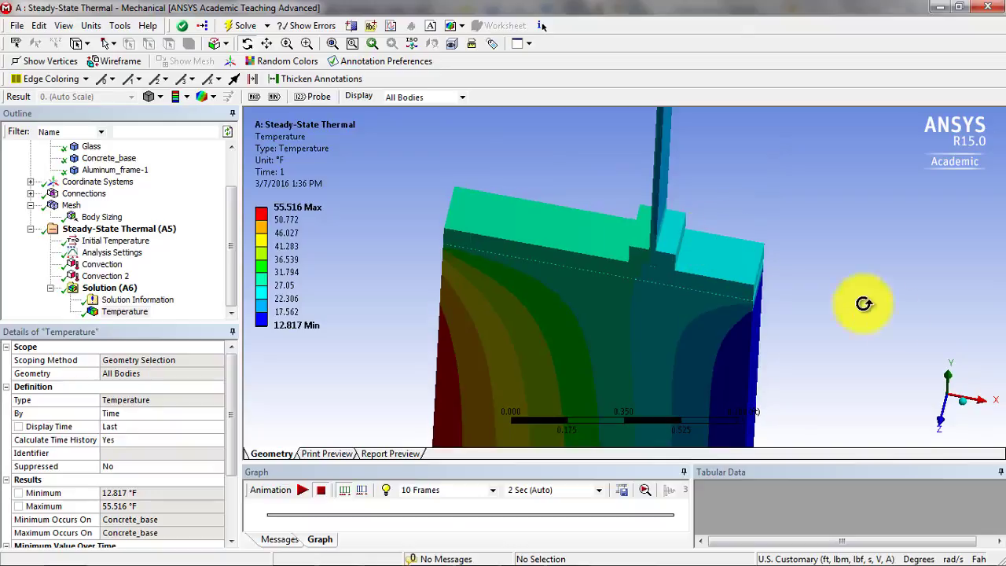
left_click(948, 428)
scroll(667, 198, "up", 2)
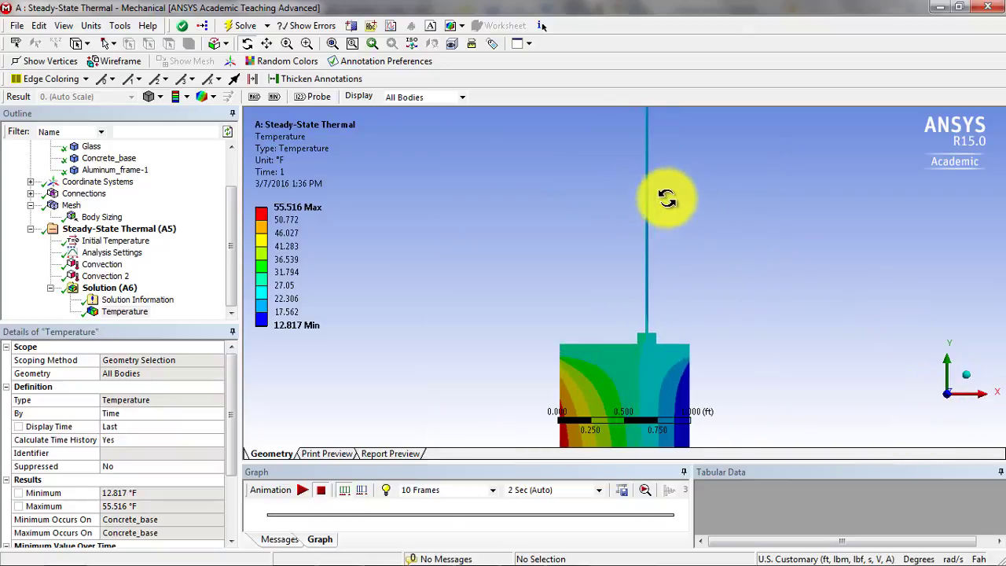
left_click_drag(667, 198, 703, 275)
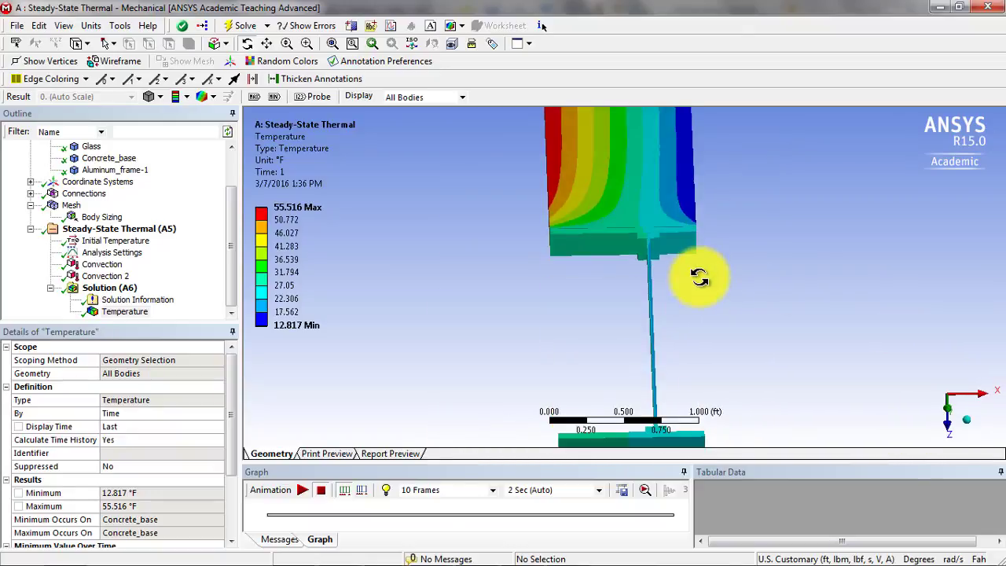
left_click(952, 432)
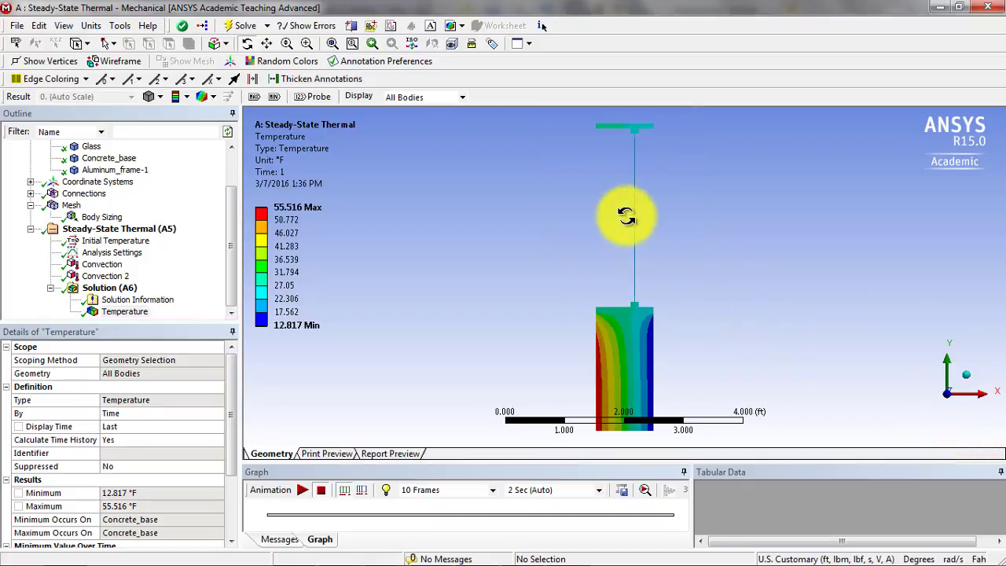
scroll(676, 276, "up", 1)
left_click_drag(667, 175, 703, 364)
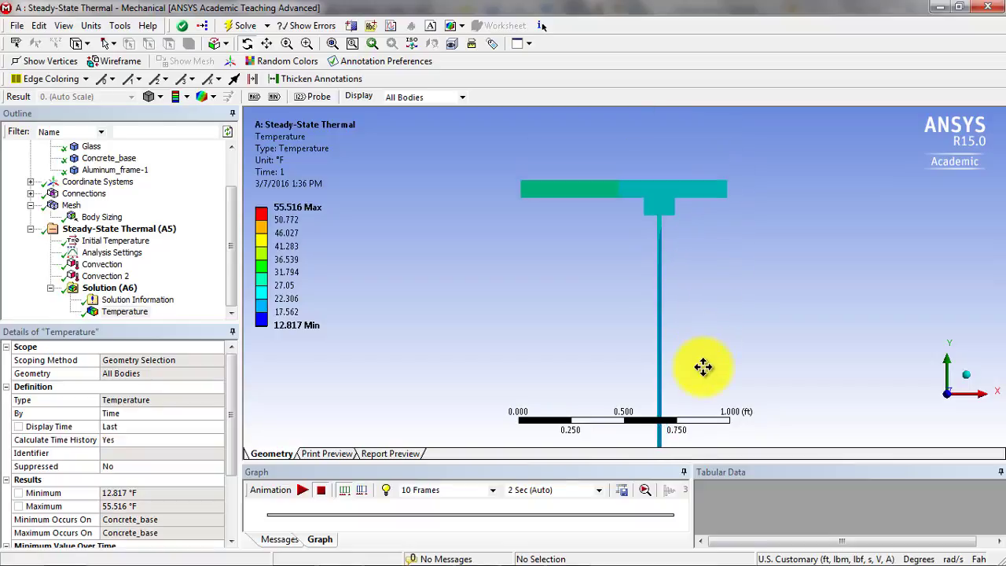